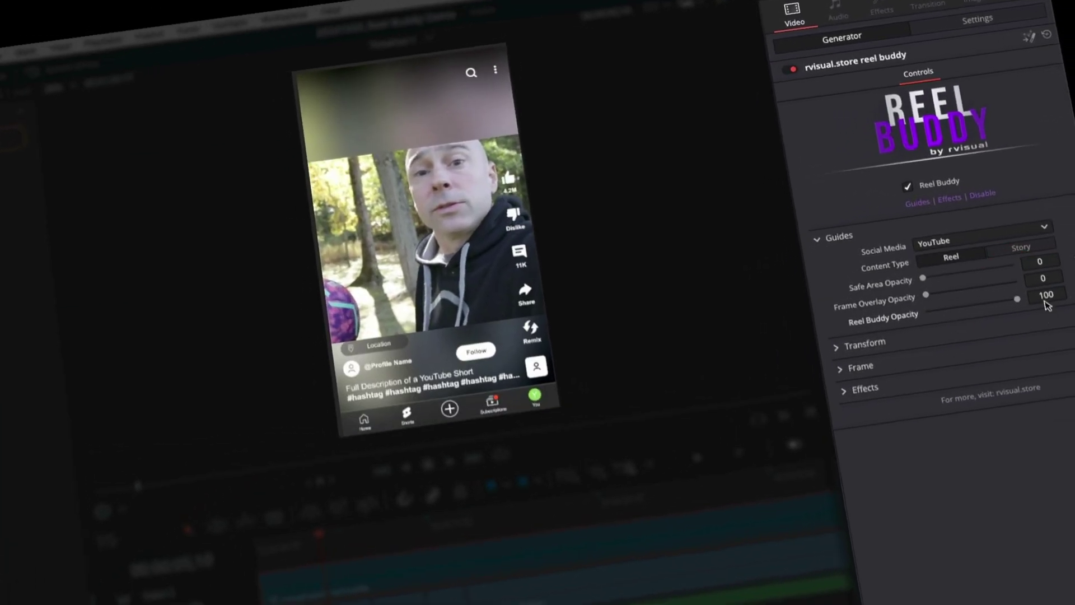
- Expand Reel Buddy's Transform and Frame settings and change Social Media from YouTube to Instagram
{"action": "left_click", "coordinate": [865, 342]}
{"action": "left_click", "coordinate": [860, 366]}
{"action": "left_click", "coordinate": [922, 233]}
{"action": "left_click", "coordinate": [946, 242]}
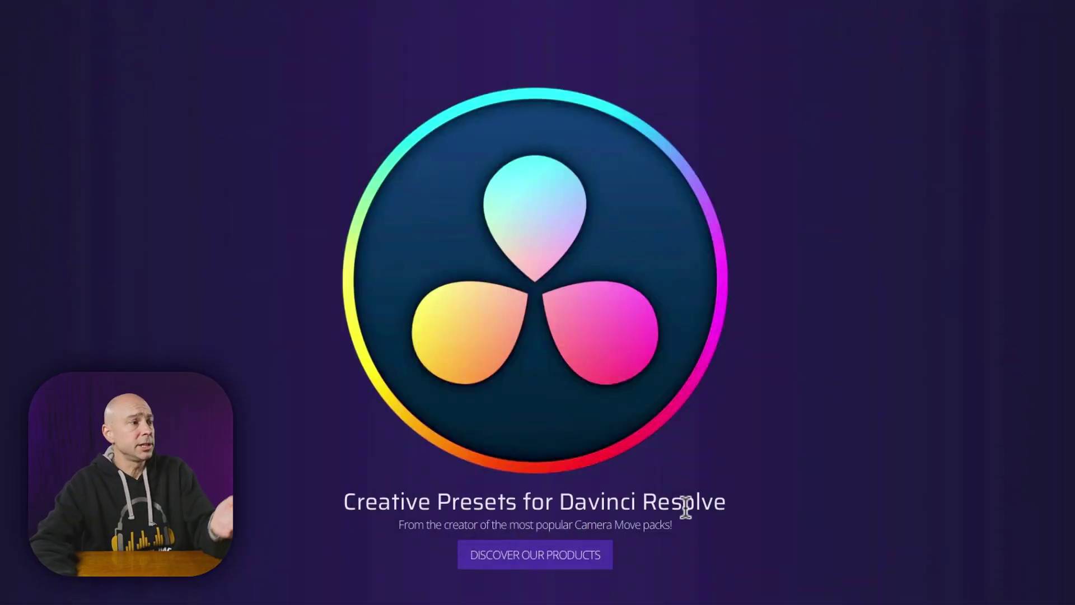
- Browse rvisual.store from Transitions to the Plugins page showing Reel Buddy at $19.99
{"action": "scroll", "coordinate": [571, 302], "scroll_direction": "up", "scroll_amount": 1}
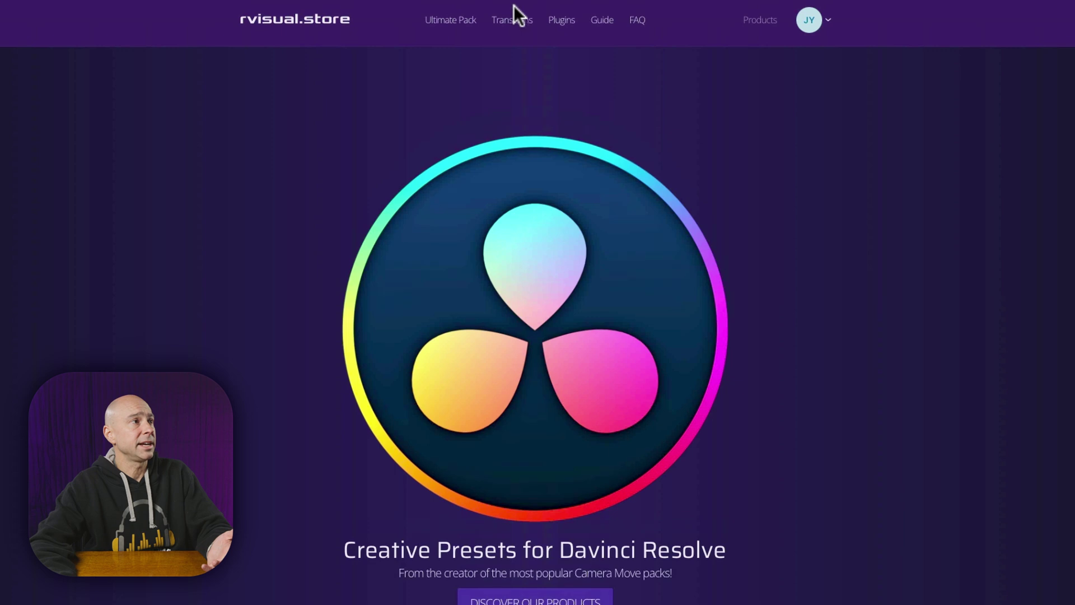
{"action": "left_click", "coordinate": [511, 19]}
{"action": "left_click", "coordinate": [561, 21]}
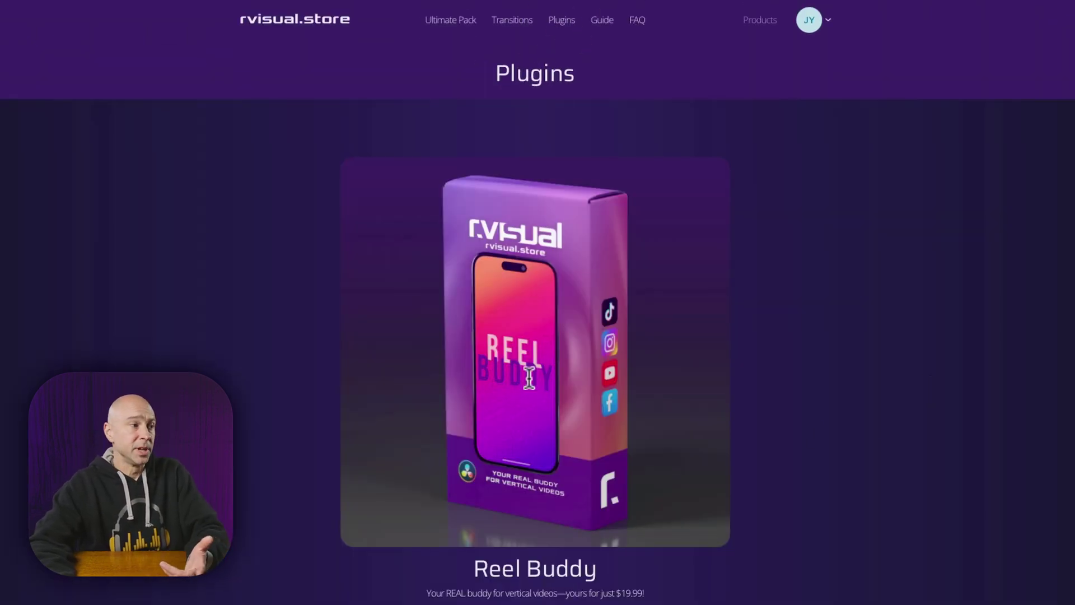
{"action": "scroll", "coordinate": [530, 386], "scroll_direction": "down", "scroll_amount": 4}
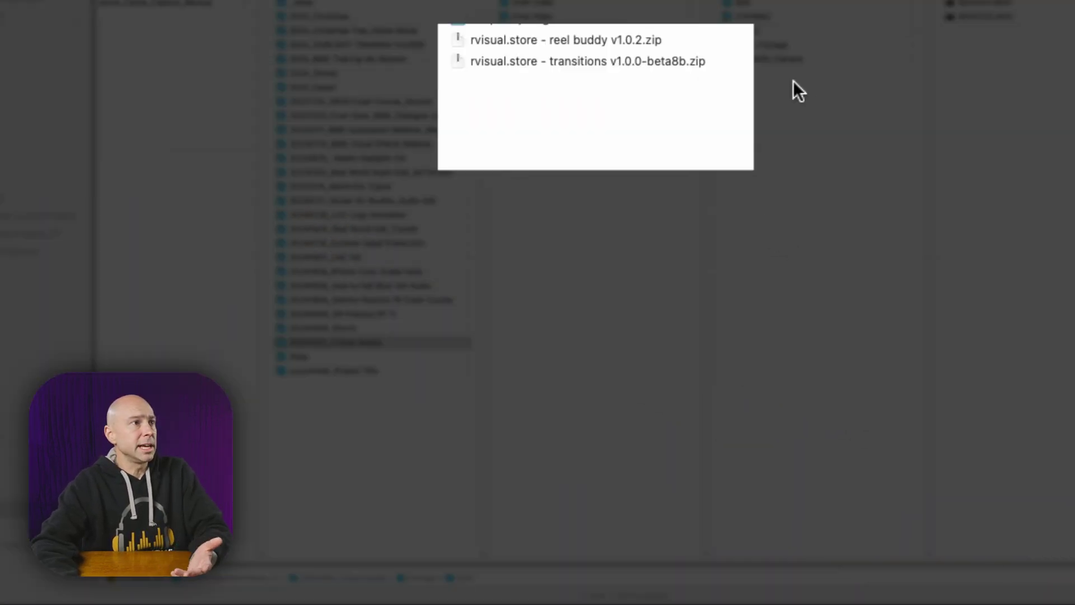
- Unzip reel buddy v1.0.2 and open 'rvisual.store - reel buddy.drfx' from the extracted folder
{"action": "left_click", "coordinate": [514, 62]}
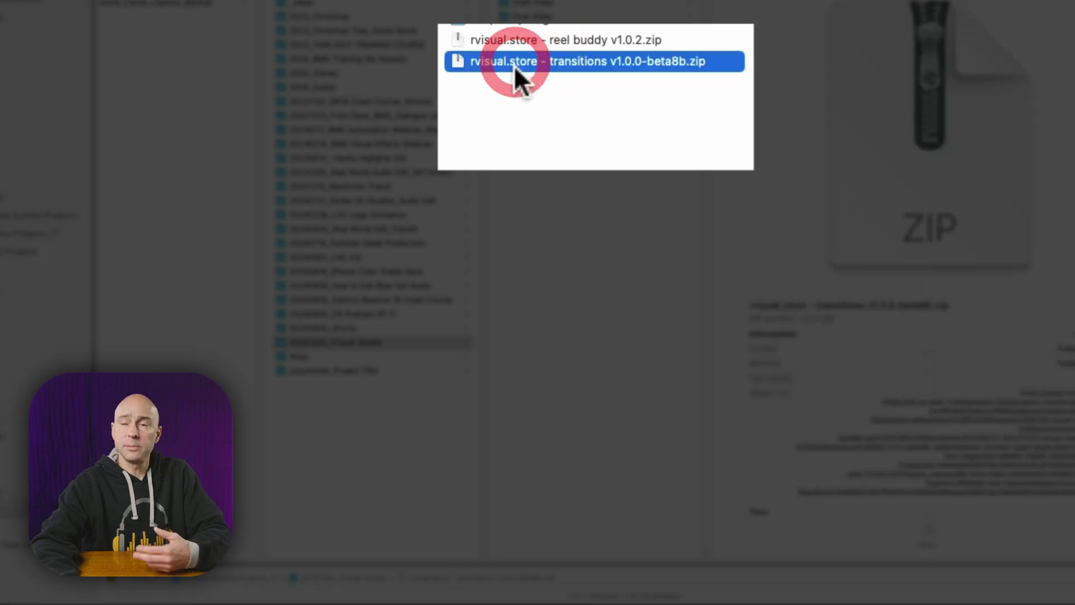
{"action": "left_click", "coordinate": [455, 41]}
{"action": "double_click", "coordinate": [456, 40]}
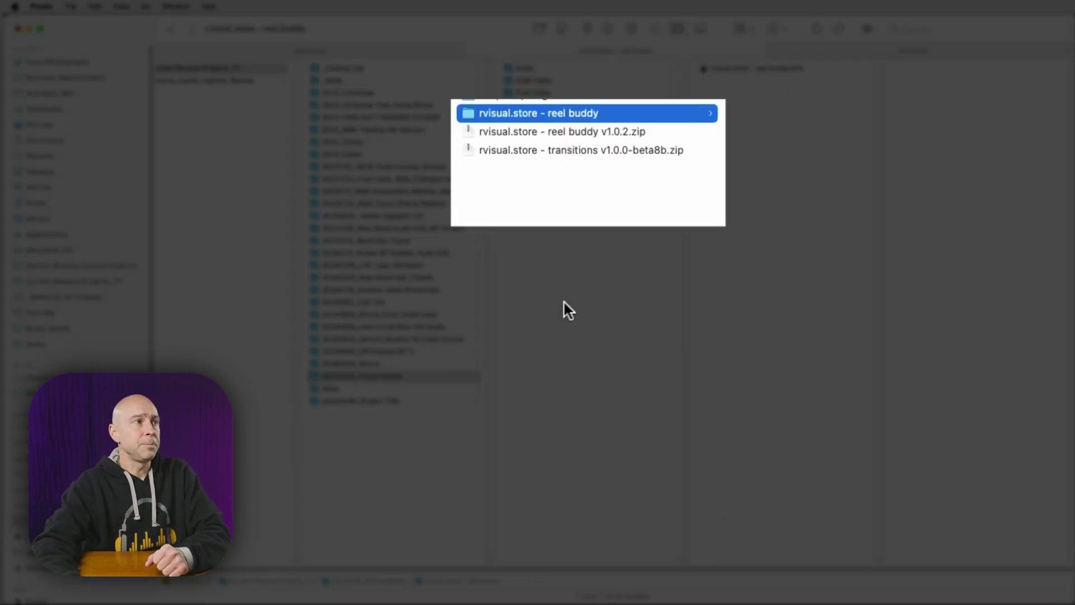
{"action": "left_click", "coordinate": [717, 69]}
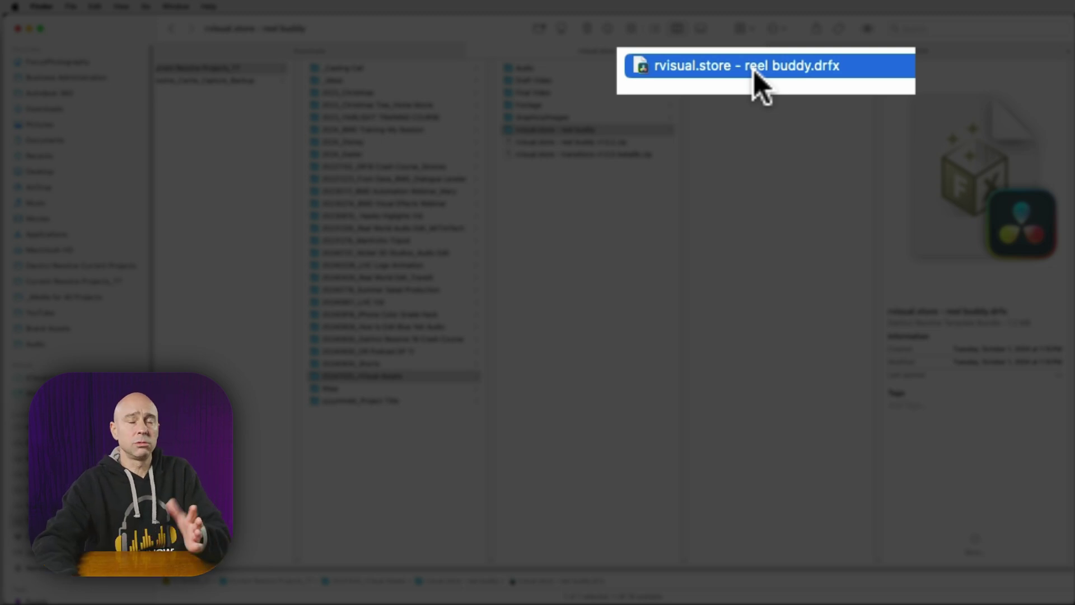
{"action": "left_click", "coordinate": [700, 69]}
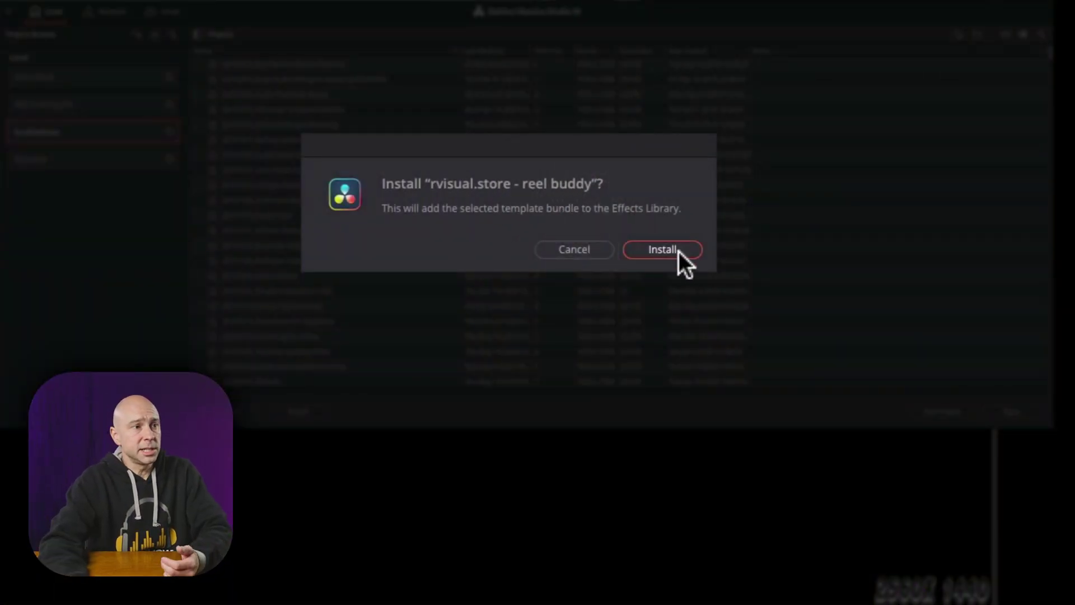
- Install the bundle, import 5DIV0102.MOV into the Media Pool and drop it onto a new timeline
{"action": "left_click", "coordinate": [664, 250]}
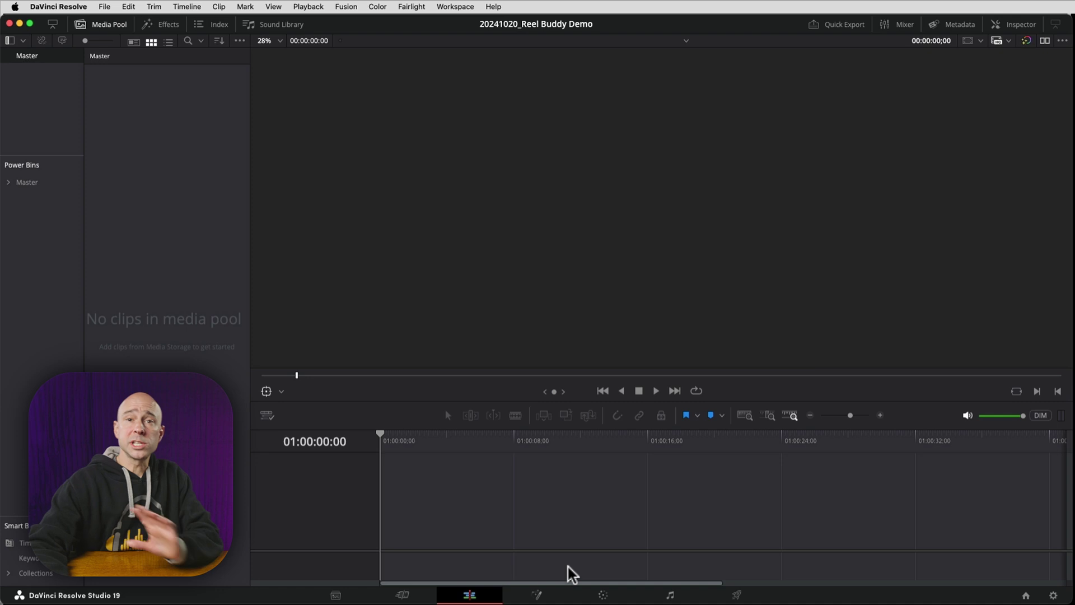
{"action": "left_click", "coordinate": [478, 595]}
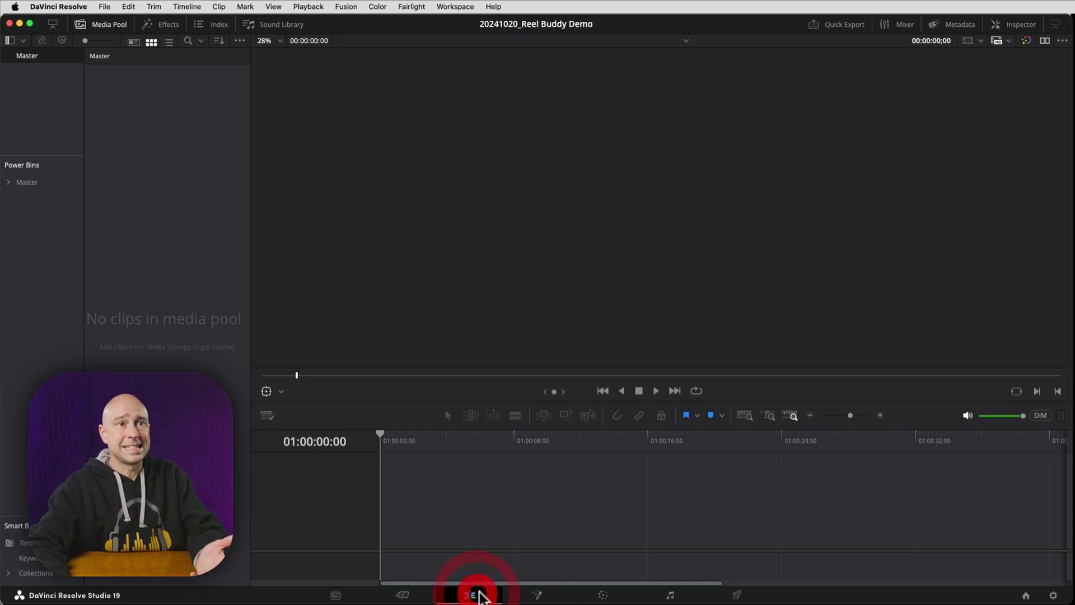
{"action": "left_click_drag", "start_coordinate": [1074, 244], "coordinate": [137, 105]}
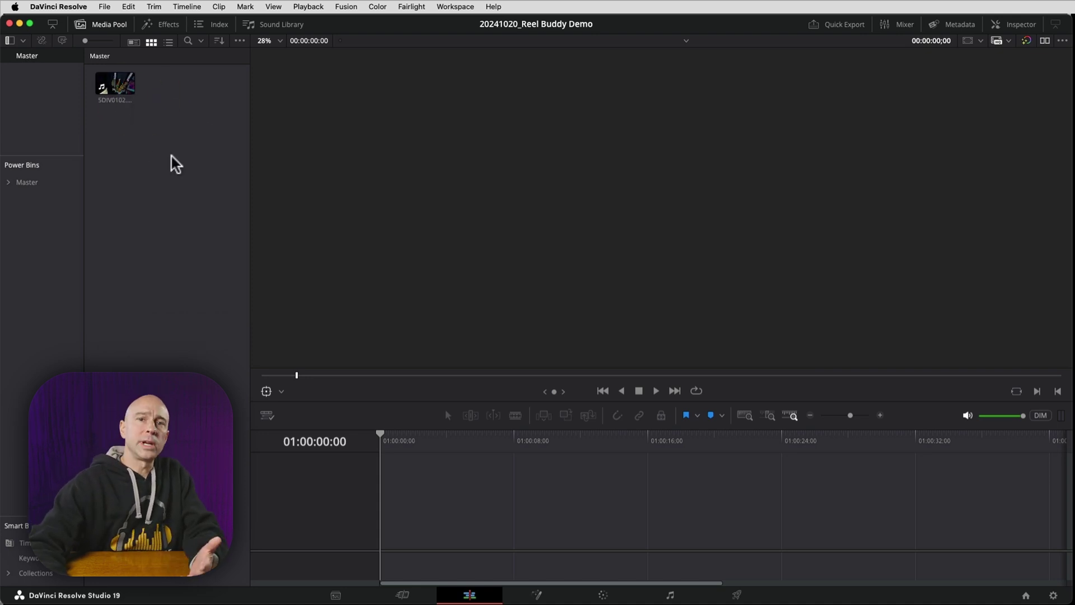
{"action": "left_click_drag", "start_coordinate": [133, 106], "coordinate": [383, 526]}
{"action": "left_click", "coordinate": [431, 441]}
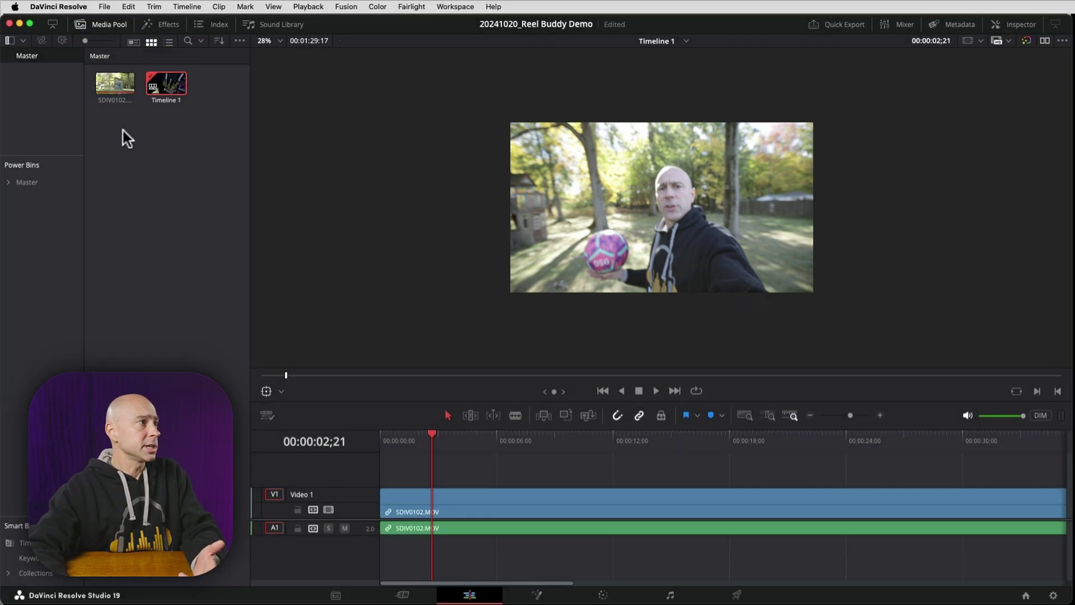
- In Timeline 1's settings, drop project settings and switch to vertical 1080 x 1920 resolution
{"action": "right_click", "coordinate": [122, 132]}
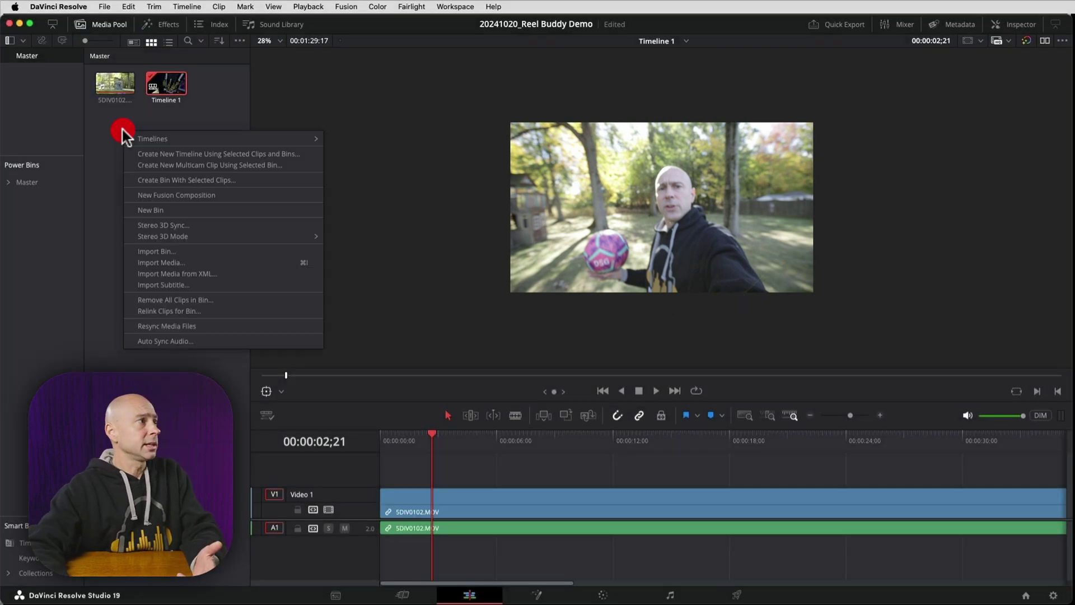
{"action": "left_click", "coordinate": [166, 84]}
{"action": "right_click", "coordinate": [166, 85]}
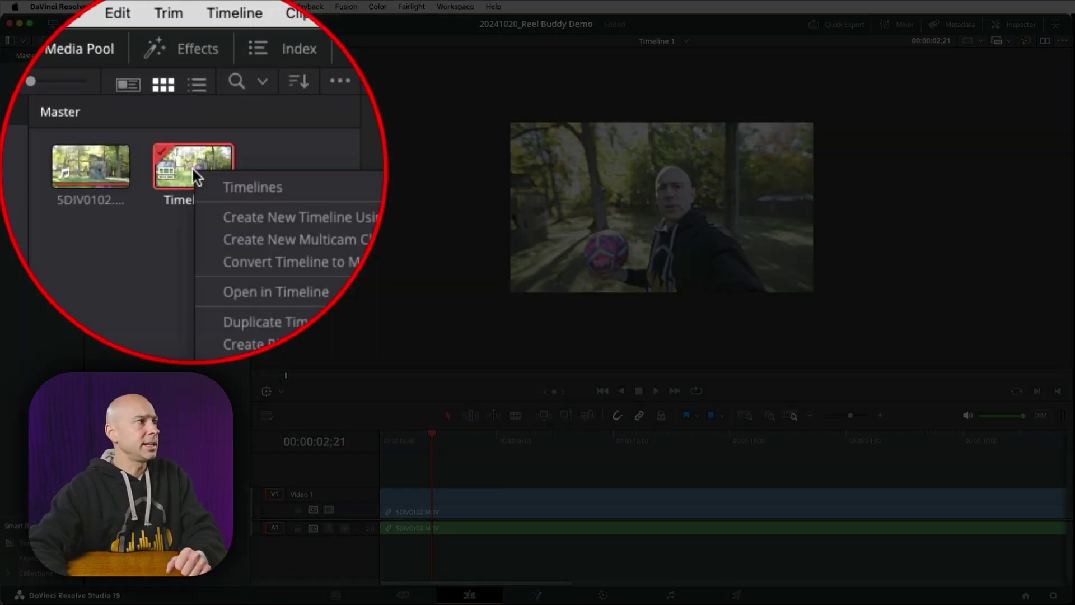
{"action": "mouse_move", "coordinate": [240, 94]}
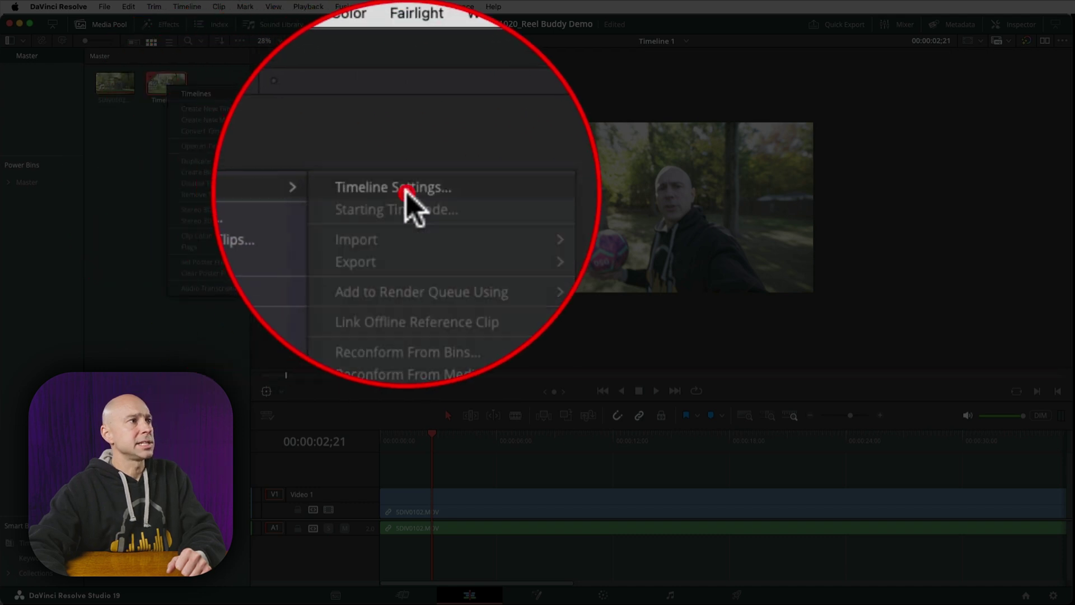
{"action": "left_click", "coordinate": [405, 97]}
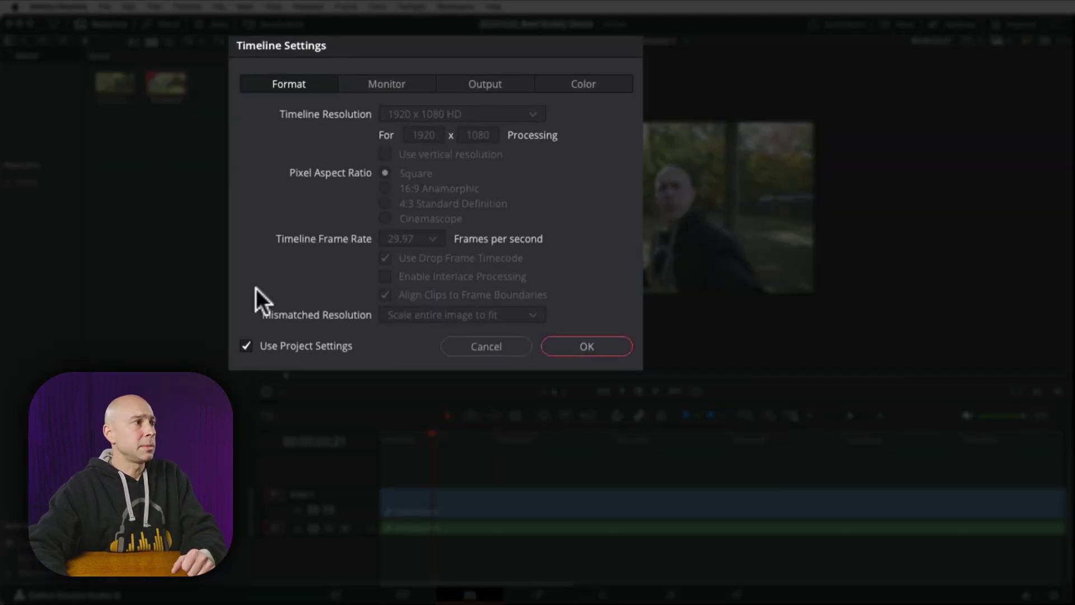
{"action": "left_click", "coordinate": [246, 346]}
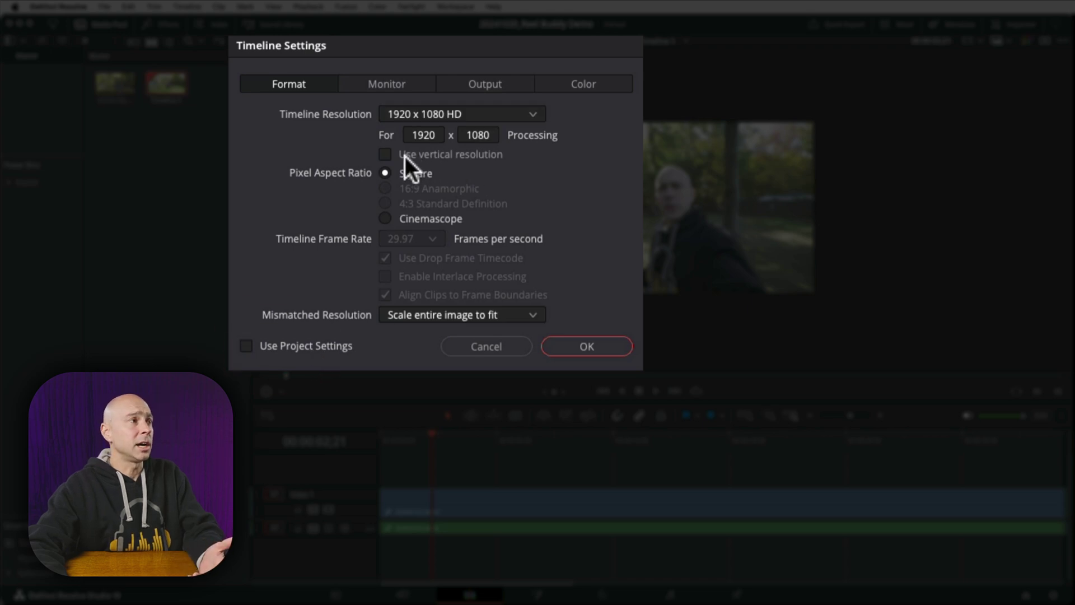
{"action": "left_click", "coordinate": [385, 154]}
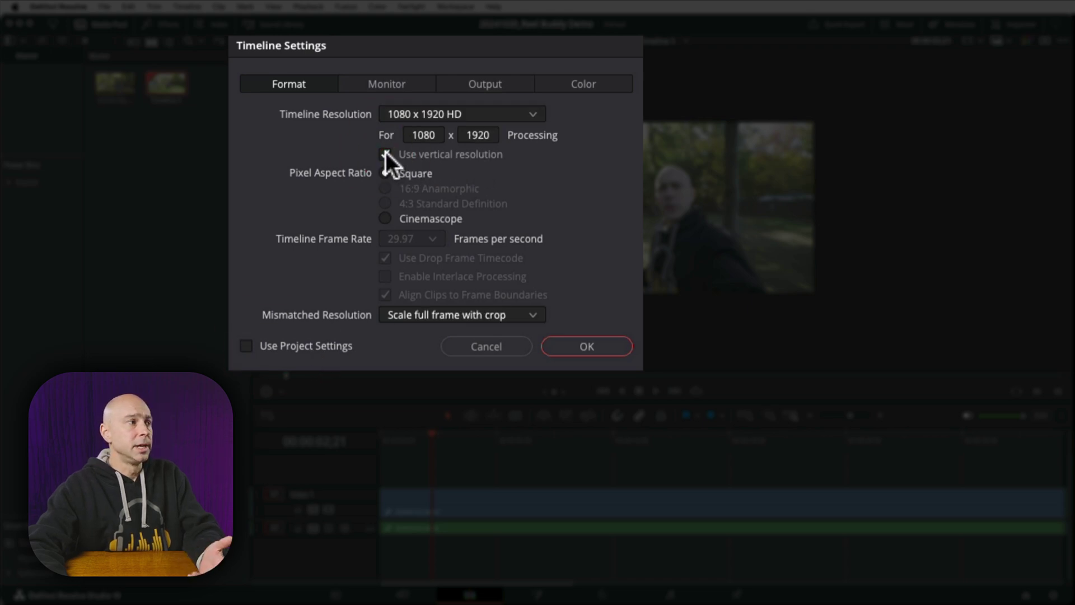
{"action": "left_click", "coordinate": [582, 347]}
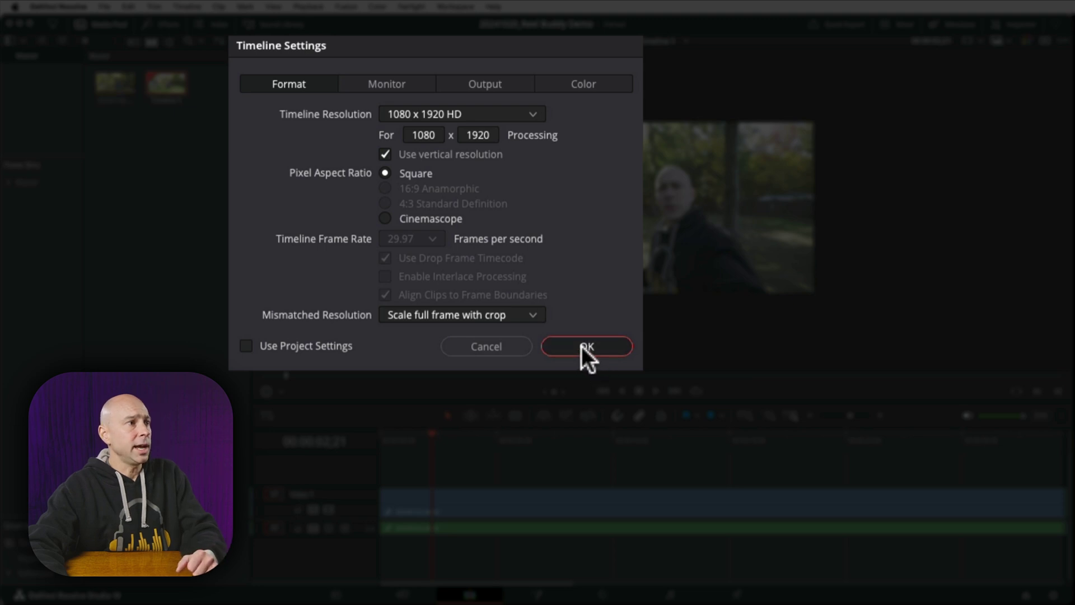
{"action": "left_click", "coordinate": [535, 305]}
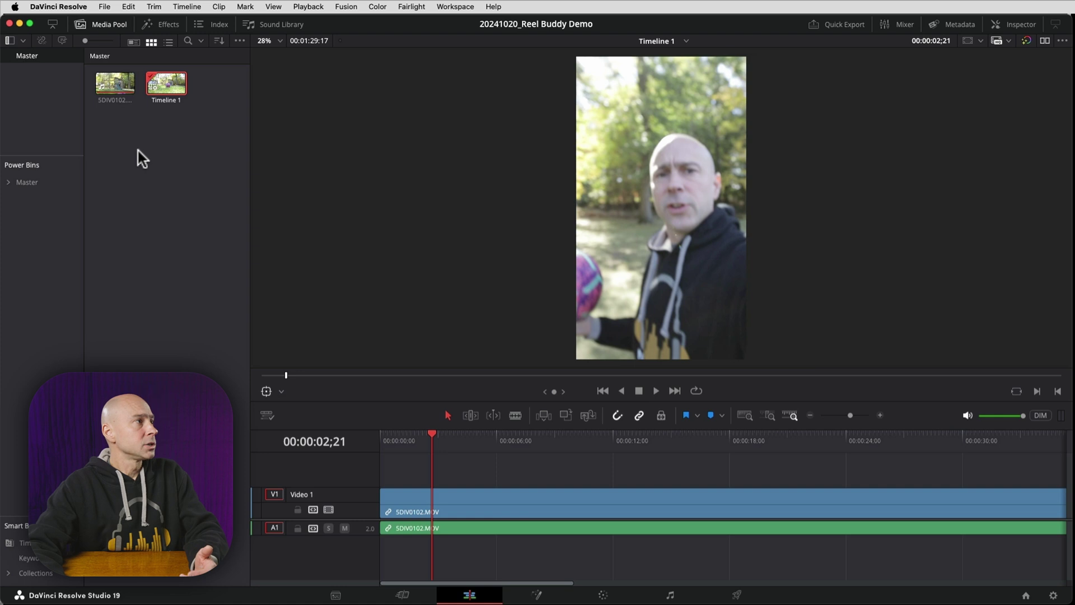
- Drag the rvisual.store reel buddy effect from the Effects library onto the 5DIV0102.MOV clip on V1
{"action": "left_click", "coordinate": [114, 24]}
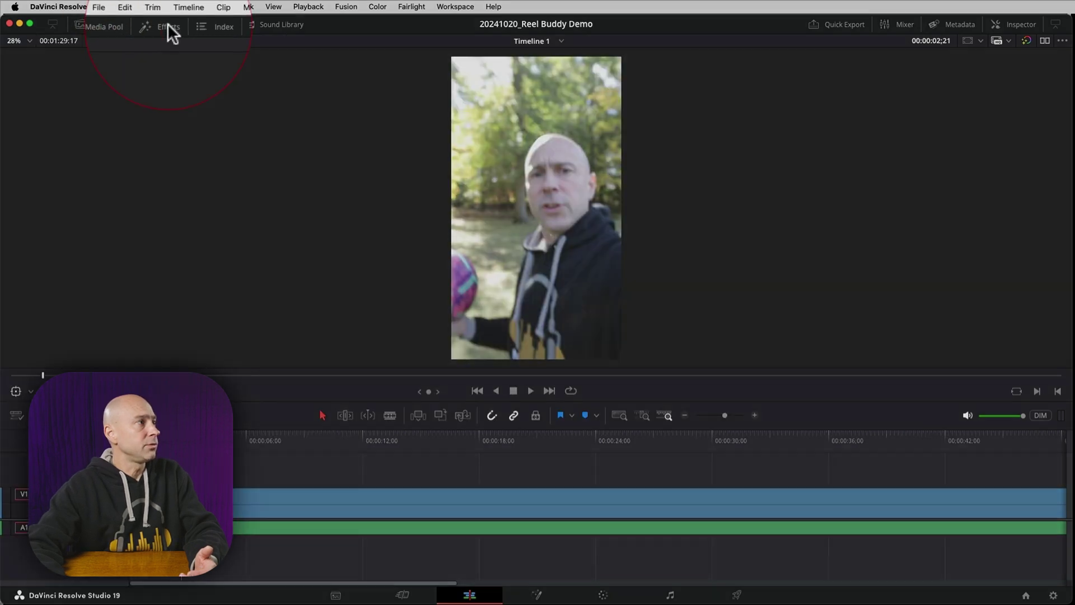
{"action": "left_click", "coordinate": [168, 24]}
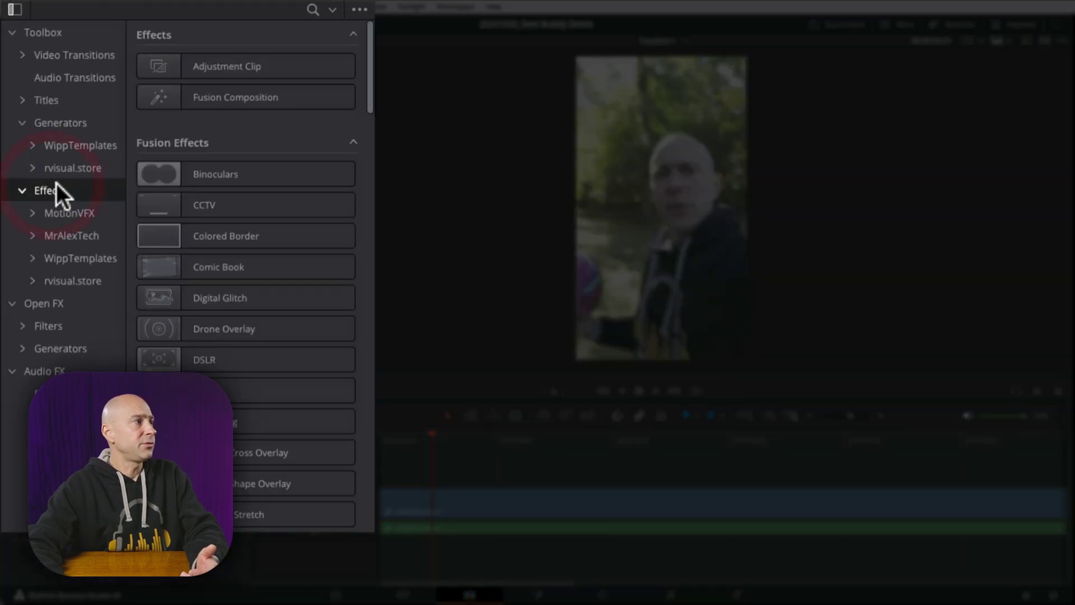
{"action": "left_click", "coordinate": [20, 190]}
{"action": "left_click", "coordinate": [20, 189]}
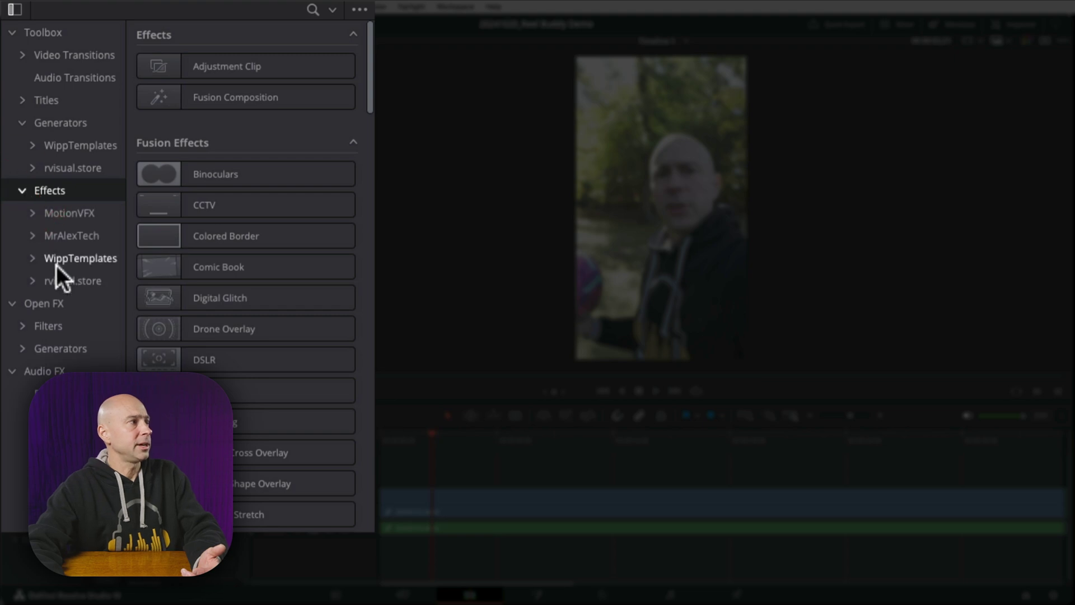
{"action": "left_click", "coordinate": [59, 282]}
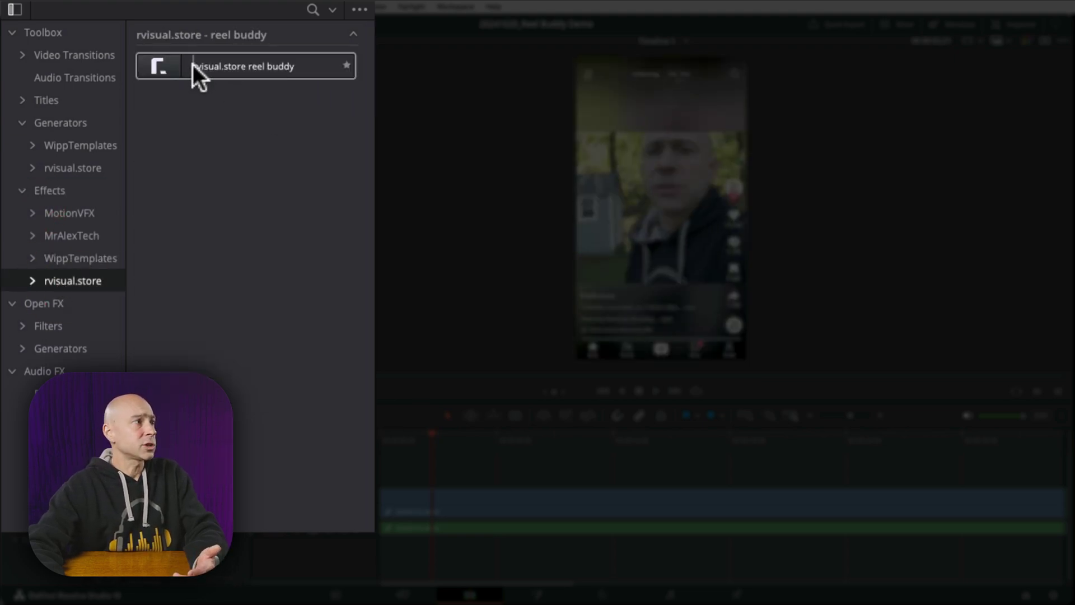
{"action": "left_click", "coordinate": [238, 62]}
{"action": "left_click_drag", "start_coordinate": [239, 62], "coordinate": [478, 508]}
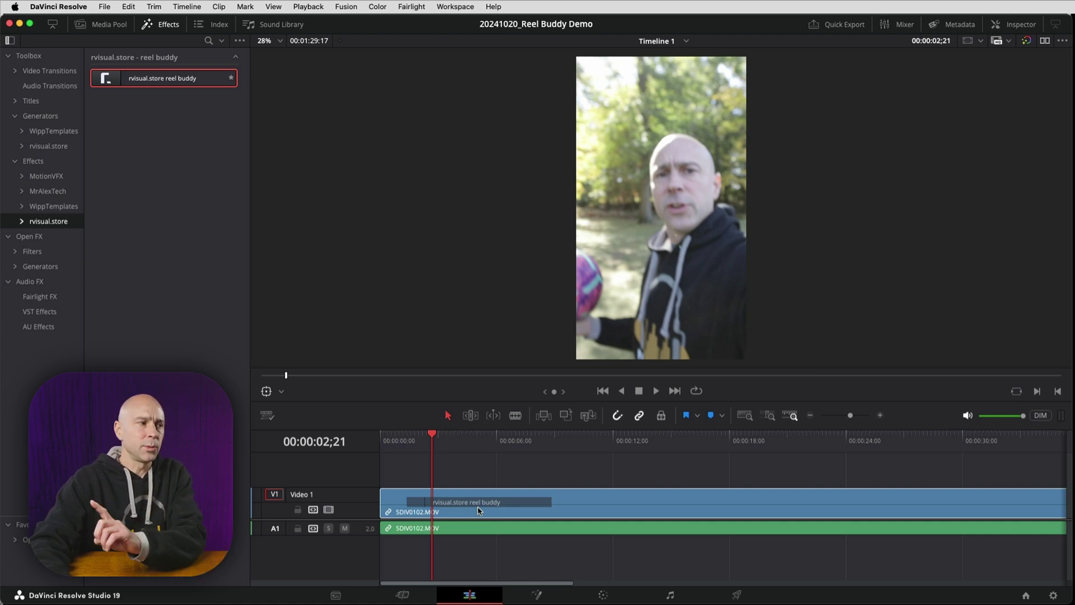
{"action": "left_click_drag", "start_coordinate": [478, 507], "coordinate": [490, 497]}
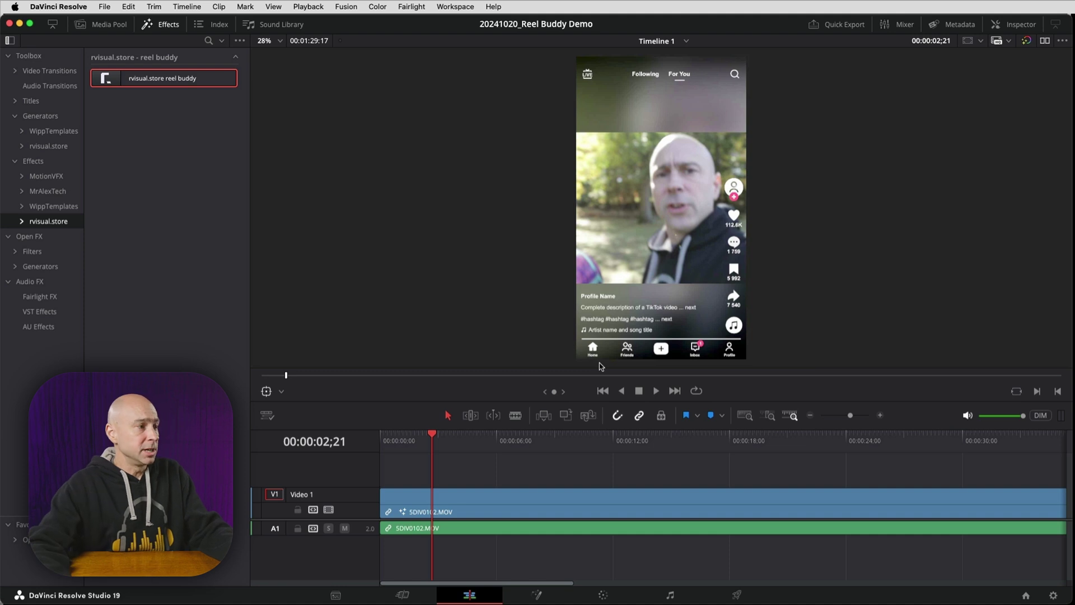
- Undo the reel buddy effect and blade the clip at 02;21, 08;27, 13;03 and 16;12
{"action": "key", "text": "super+z"}
{"action": "key", "text": "super+b"}
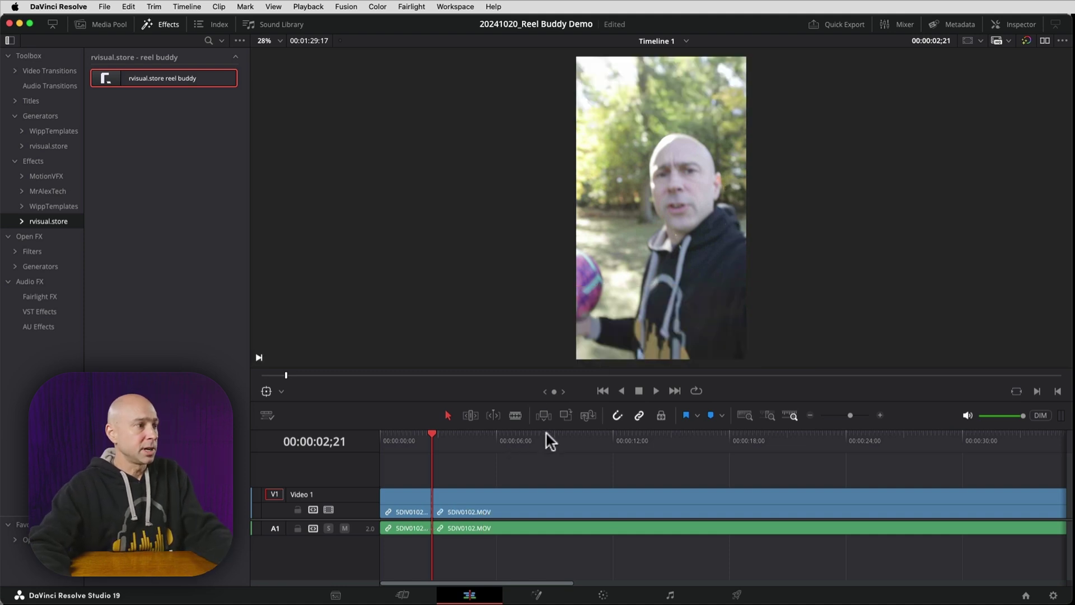
{"action": "left_click", "coordinate": [552, 441]}
{"action": "key", "text": "super+b"}
{"action": "left_click", "coordinate": [635, 438]}
{"action": "key", "text": "super+b"}
{"action": "left_click", "coordinate": [698, 440]}
{"action": "key", "text": "super+b"}
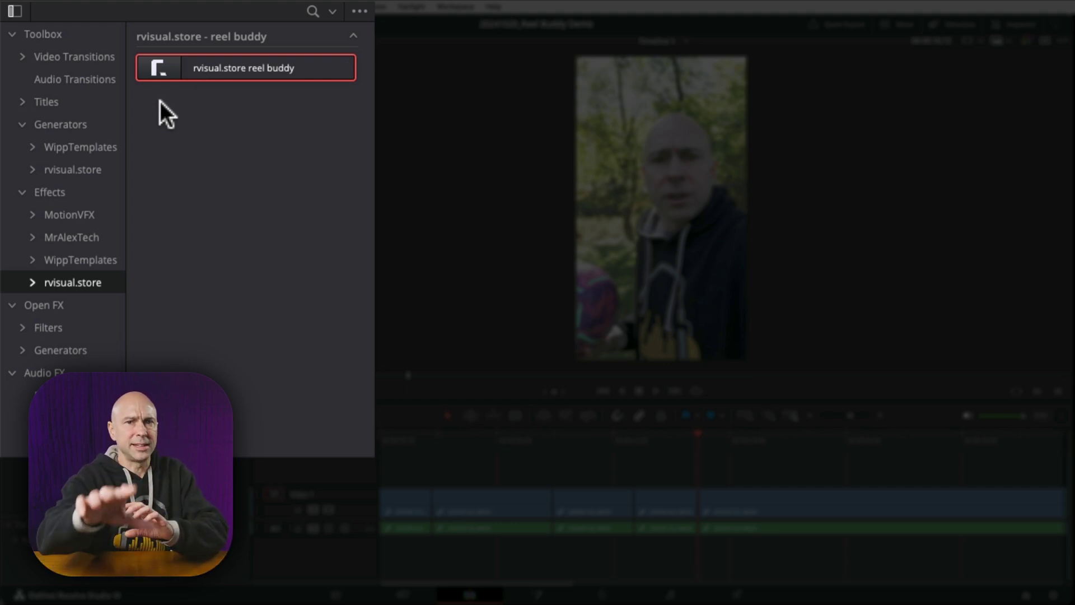
- Place the rvisual.store reel buddy generator on V2 above the cut clips
{"action": "left_click", "coordinate": [41, 120]}
{"action": "left_click", "coordinate": [22, 124]}
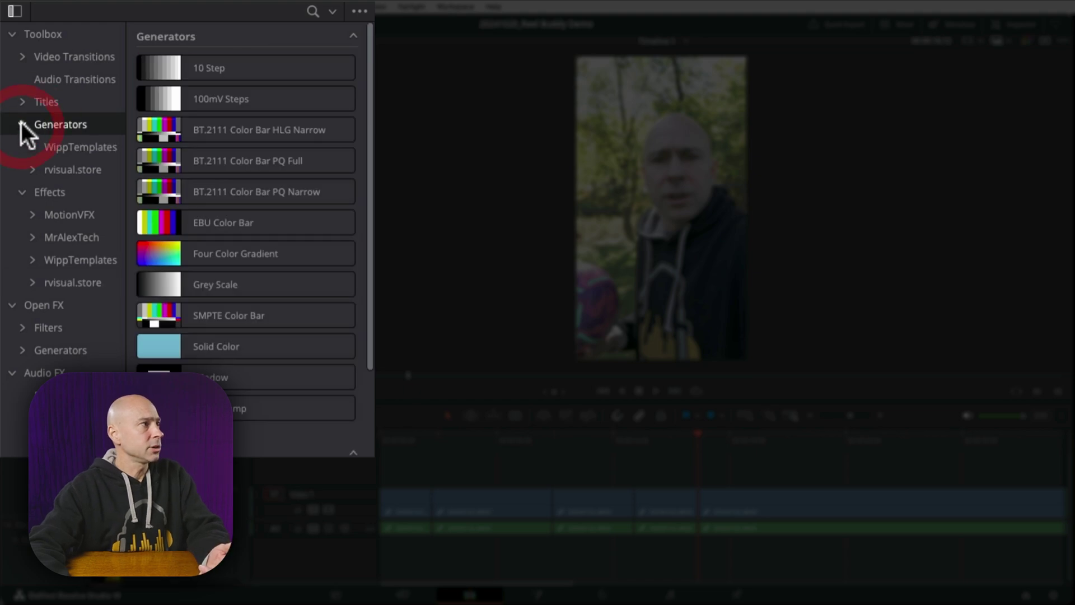
{"action": "left_click", "coordinate": [20, 124]}
{"action": "left_click", "coordinate": [56, 170]}
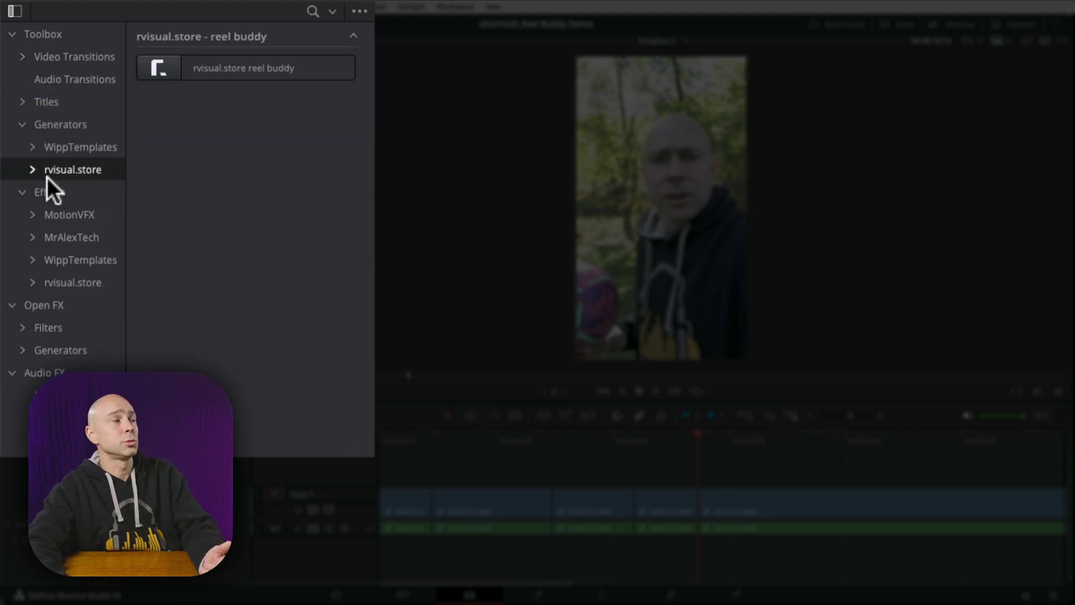
{"action": "left_click_drag", "start_coordinate": [205, 99], "coordinate": [380, 472]}
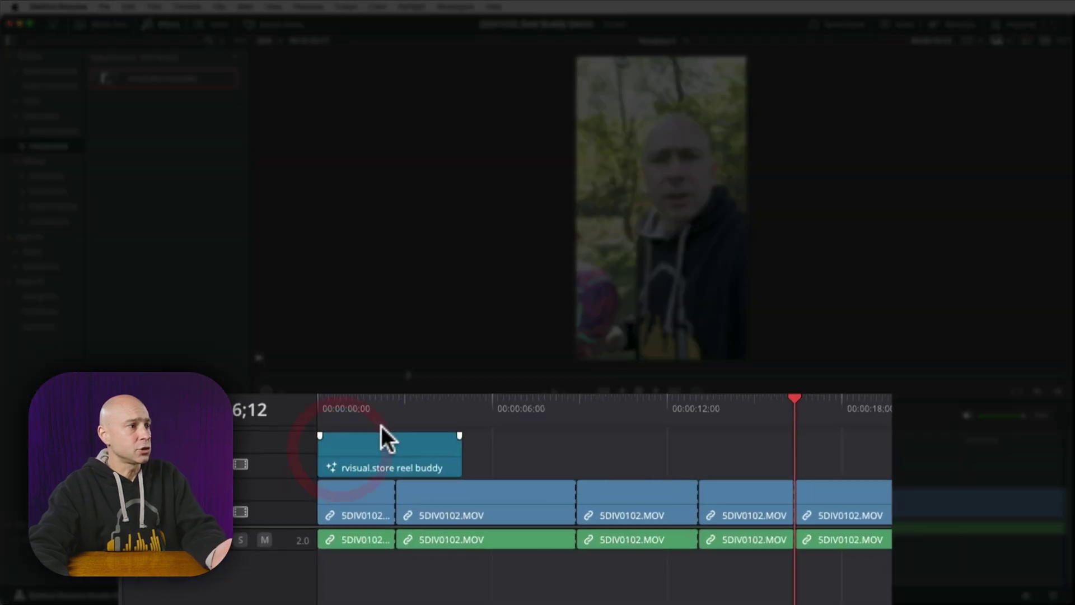
- Zoom the timeline to fit and stretch the generator to the timeline end, then select it
{"action": "left_click", "coordinate": [922, 384]}
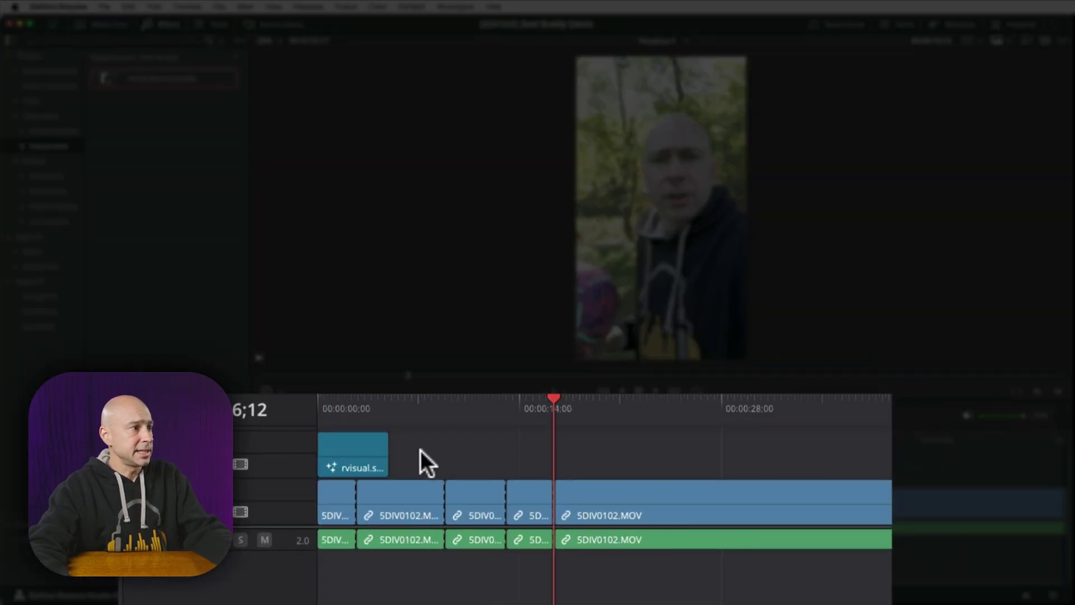
{"action": "left_click_drag", "start_coordinate": [381, 450], "coordinate": [983, 456]}
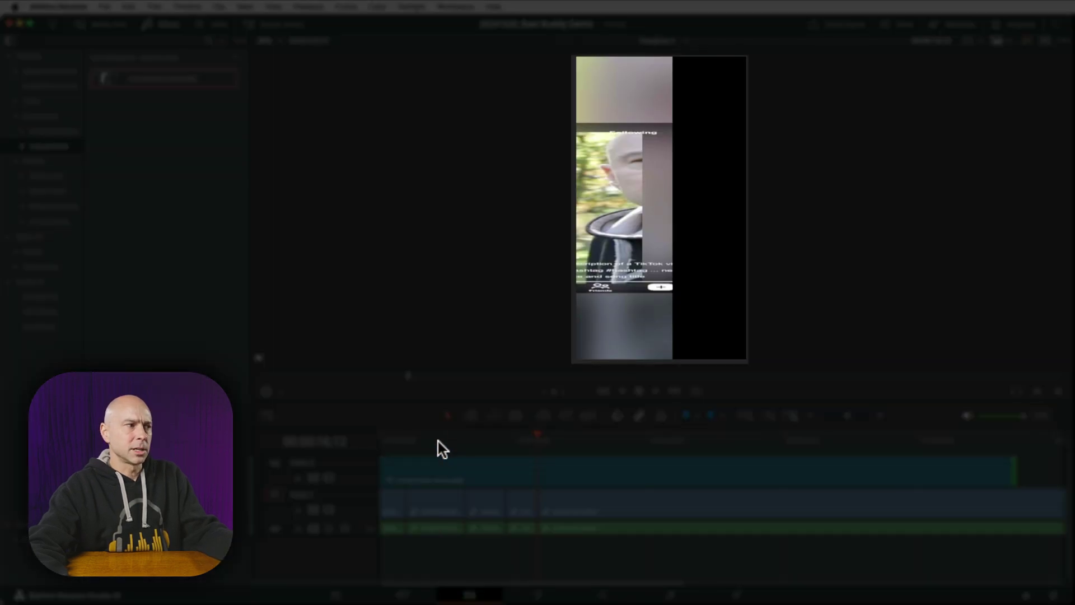
{"action": "left_click", "coordinate": [438, 441]}
{"action": "left_click", "coordinate": [457, 467]}
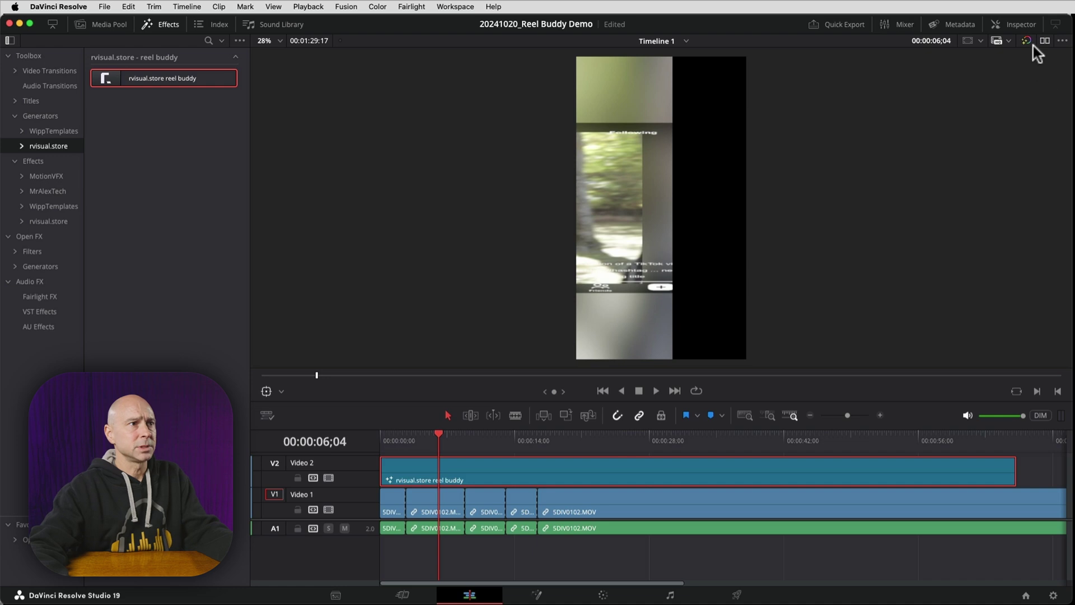
- Open the generator's Inspector and toggle the Reel Buddy overlay off and back on
{"action": "left_click", "coordinate": [1020, 25]}
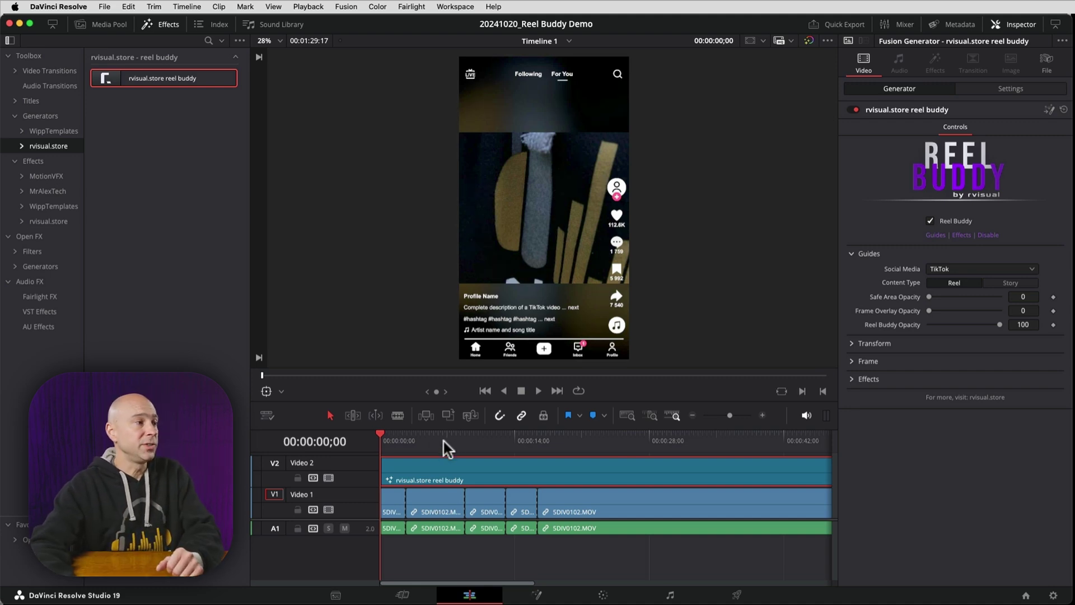
{"action": "left_click", "coordinate": [431, 440]}
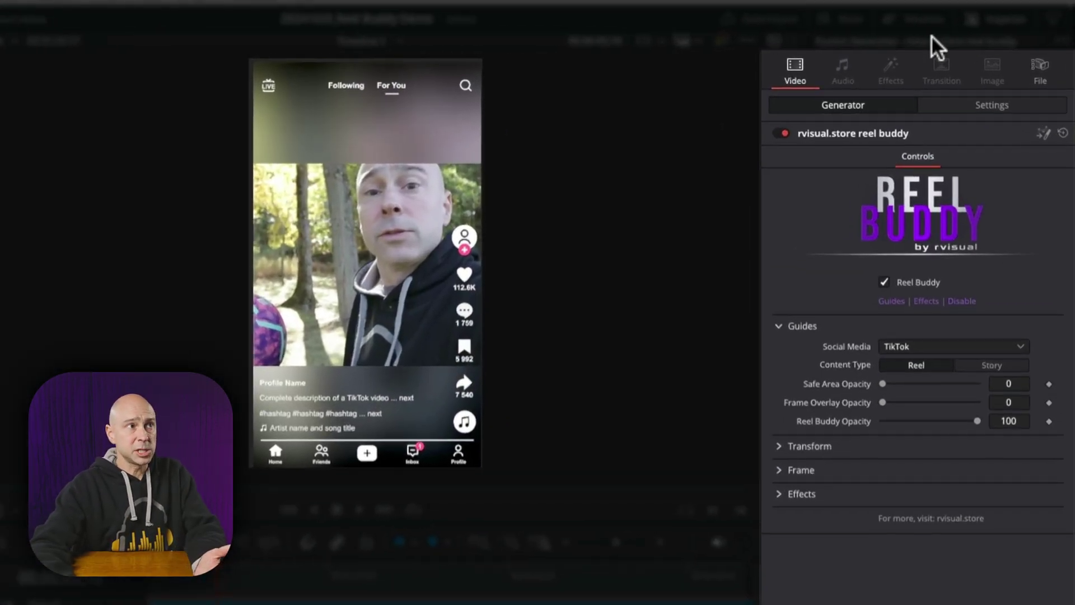
{"action": "left_click", "coordinate": [855, 103]}
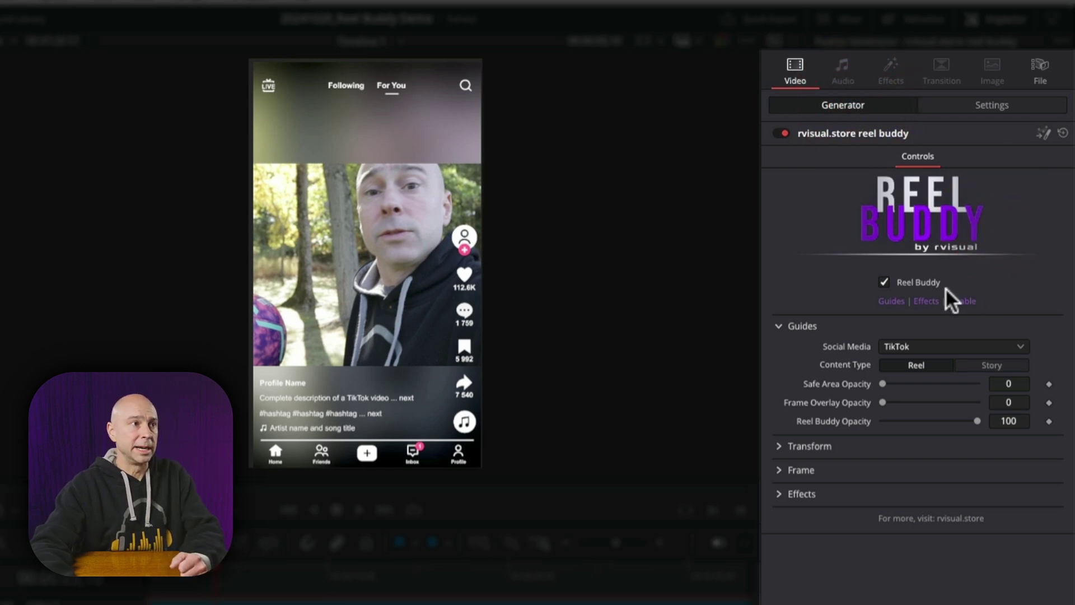
{"action": "left_click", "coordinate": [884, 280]}
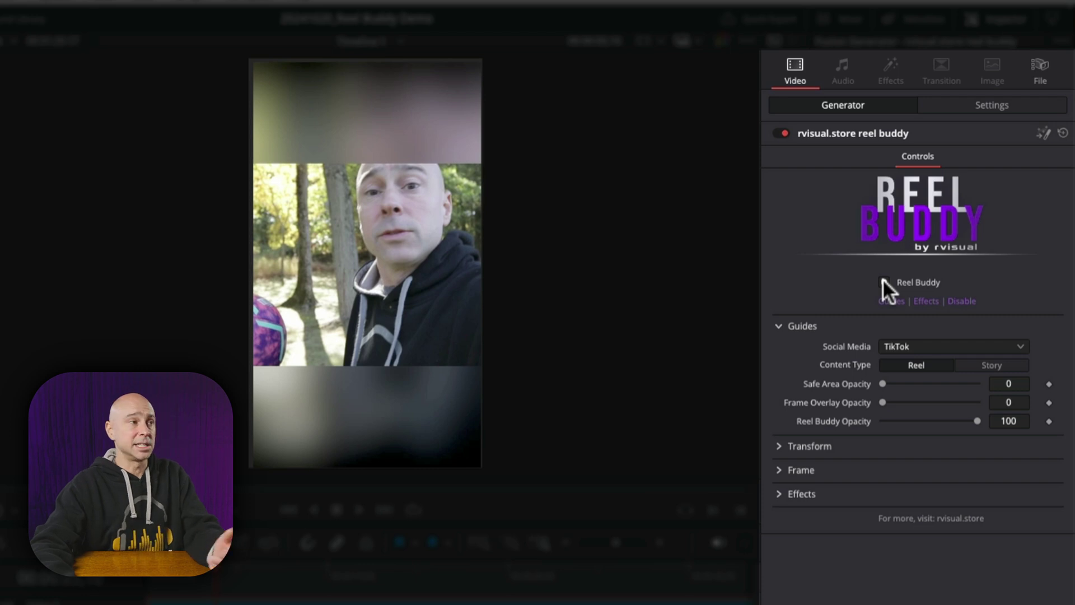
{"action": "left_click", "coordinate": [883, 281]}
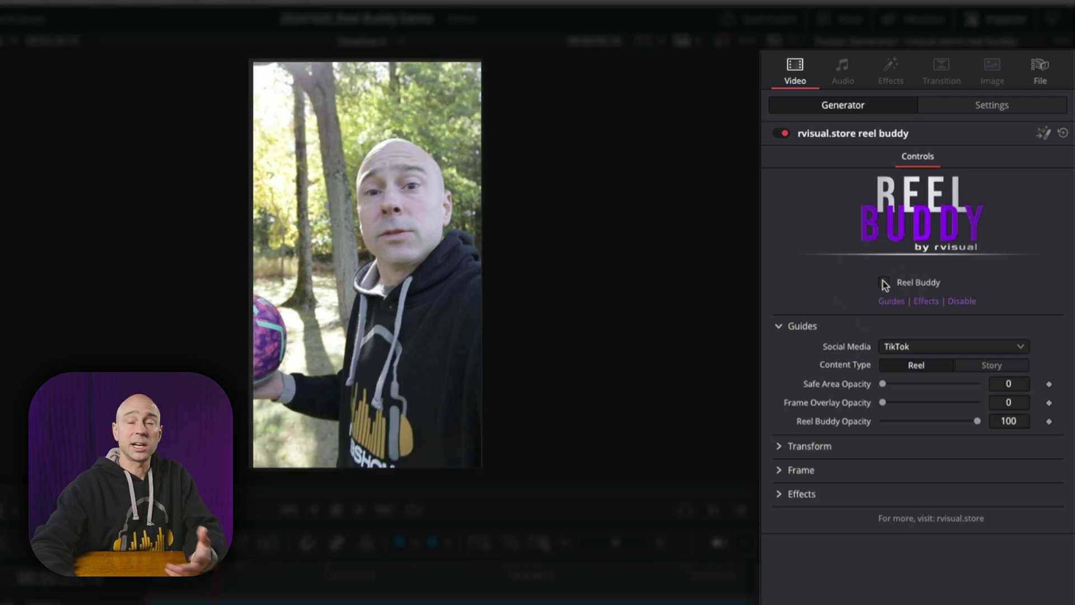
{"action": "left_click", "coordinate": [883, 282]}
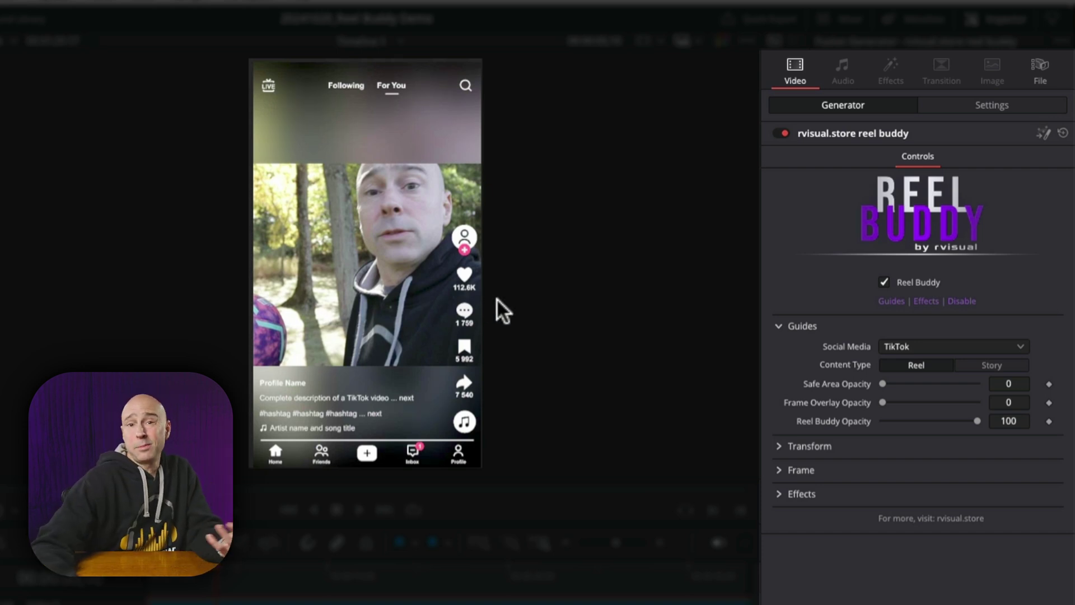
- Set Social Media to YouTube, test the opacity sliders, and expand the Transform section
{"action": "left_click", "coordinate": [911, 346]}
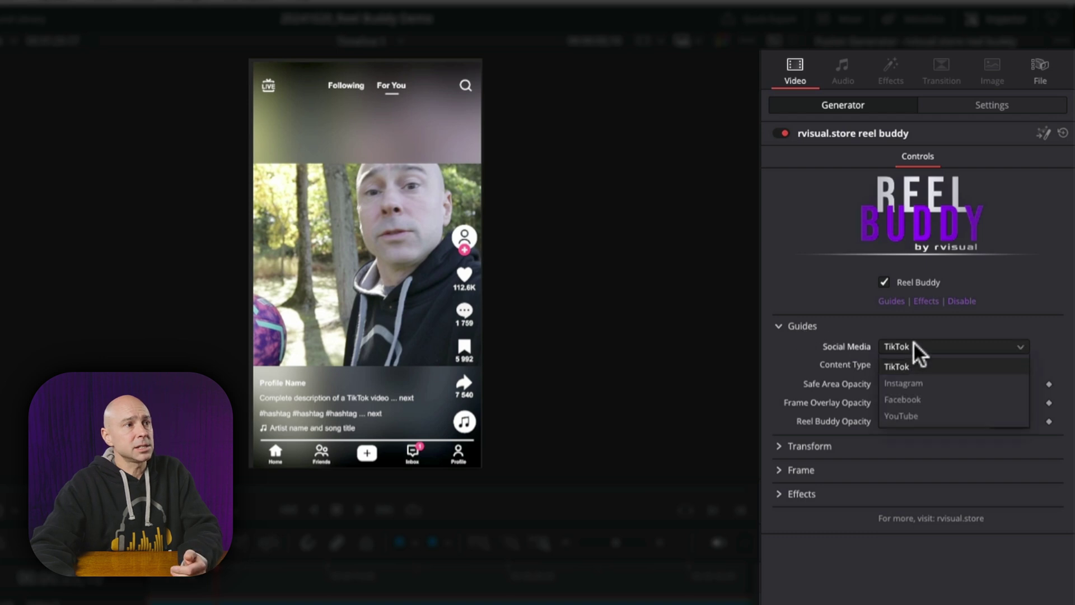
{"action": "left_click", "coordinate": [911, 415]}
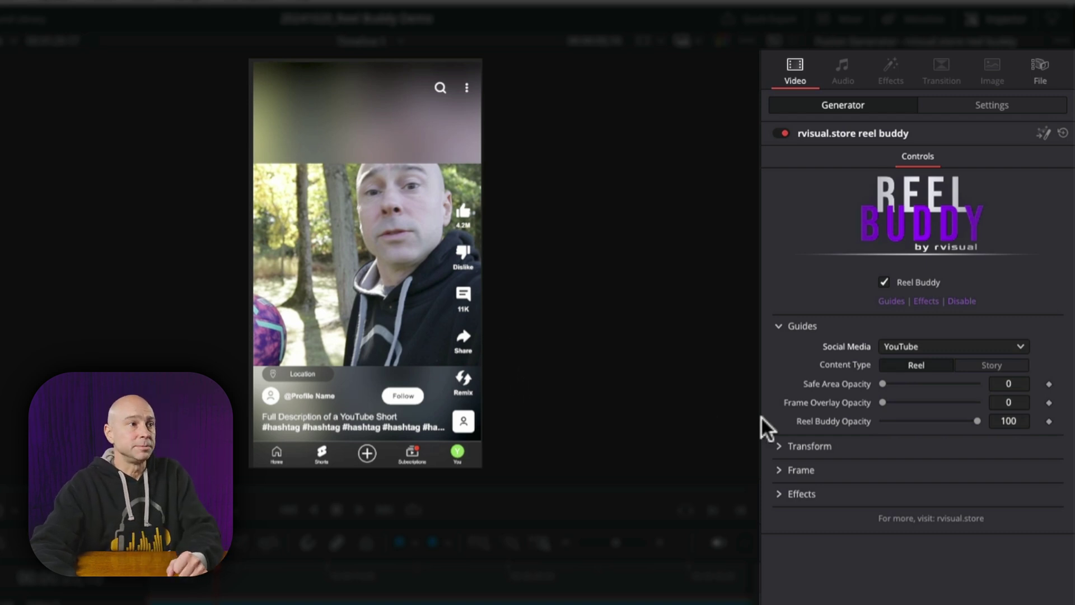
{"action": "left_click_drag", "start_coordinate": [882, 382], "coordinate": [851, 412]}
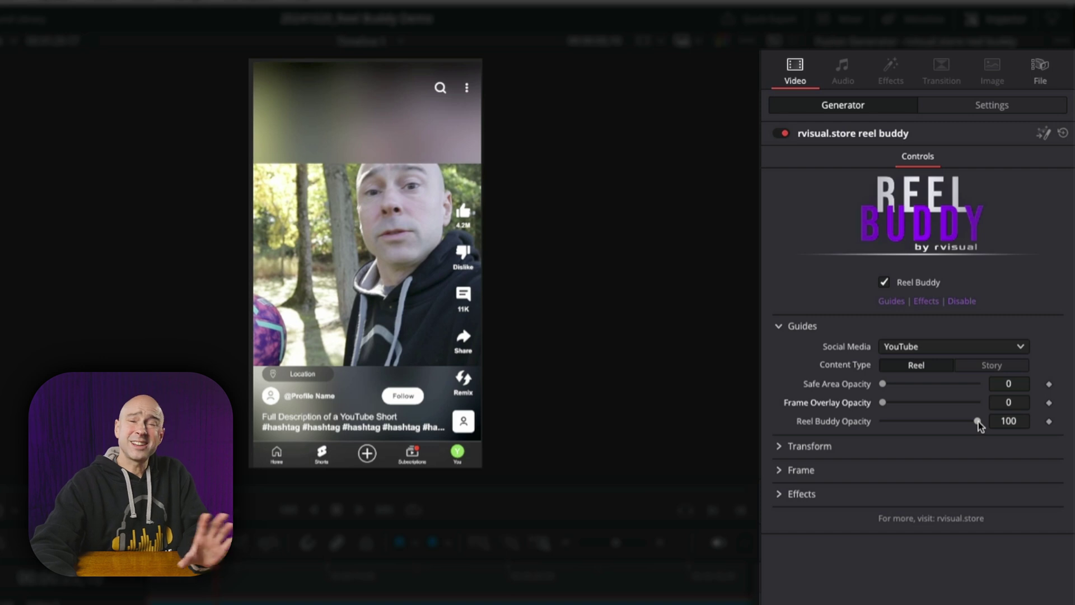
{"action": "mouse_move", "coordinate": [977, 421]}
{"action": "left_mouse_down"}
{"action": "mouse_move", "coordinate": [879, 425]}
{"action": "mouse_move", "coordinate": [986, 427]}
{"action": "left_mouse_up"}
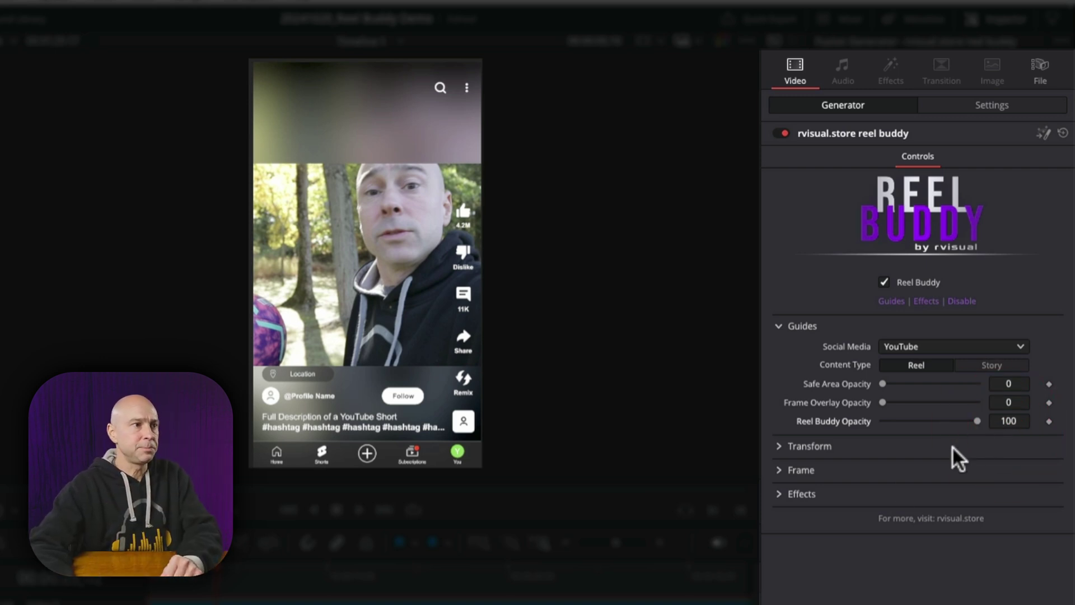
{"action": "left_click", "coordinate": [779, 446]}
{"action": "mouse_move", "coordinate": [898, 480]}
{"action": "left_mouse_down"}
{"action": "mouse_move", "coordinate": [911, 482]}
{"action": "mouse_move", "coordinate": [889, 481]}
{"action": "mouse_move", "coordinate": [898, 482]}
{"action": "left_mouse_up"}
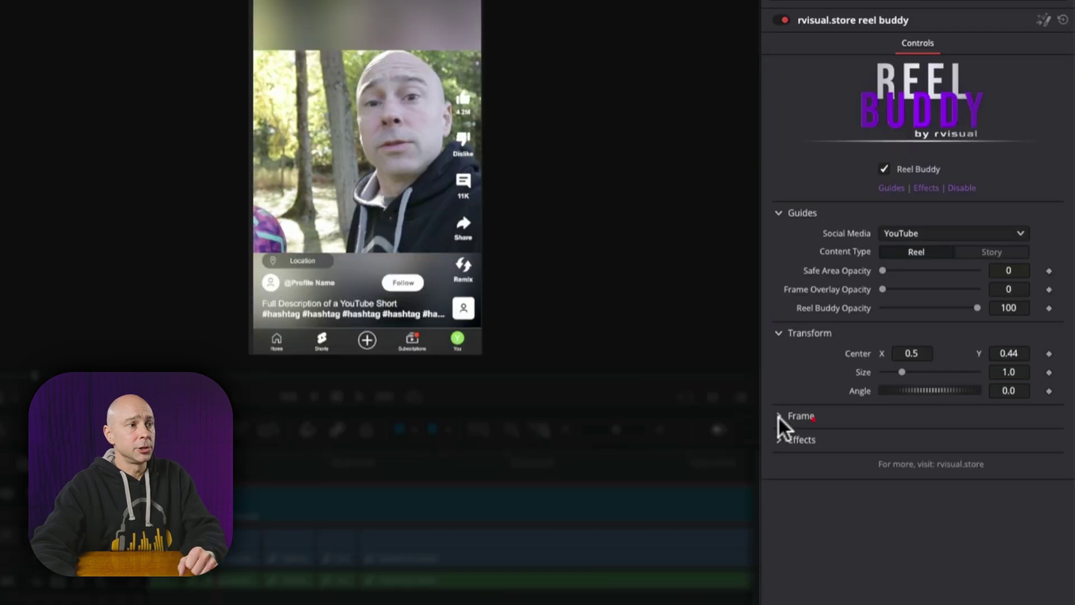
- Set the Reel Buddy frame to the 1:1 aspect ratio preset after trying 16:9 and Custom
{"action": "left_click", "coordinate": [779, 528]}
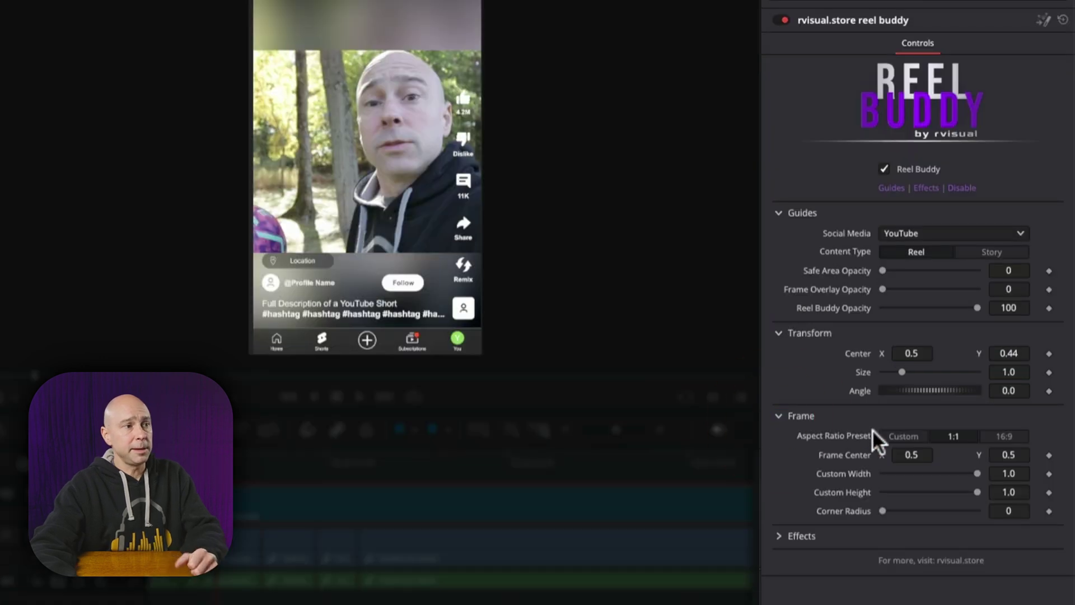
{"action": "left_click", "coordinate": [983, 435]}
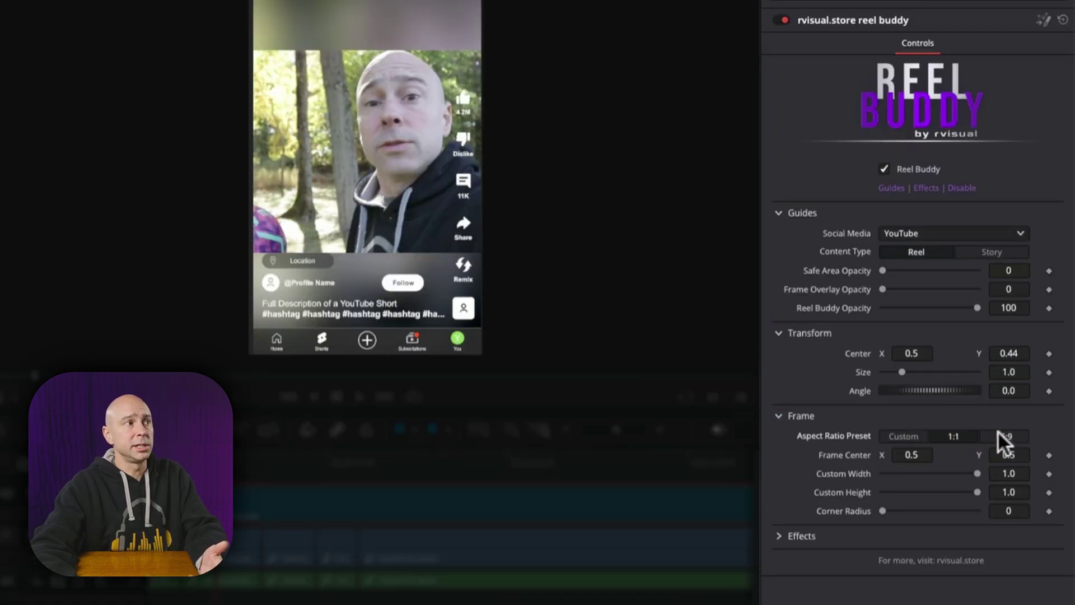
{"action": "left_click", "coordinate": [904, 436]}
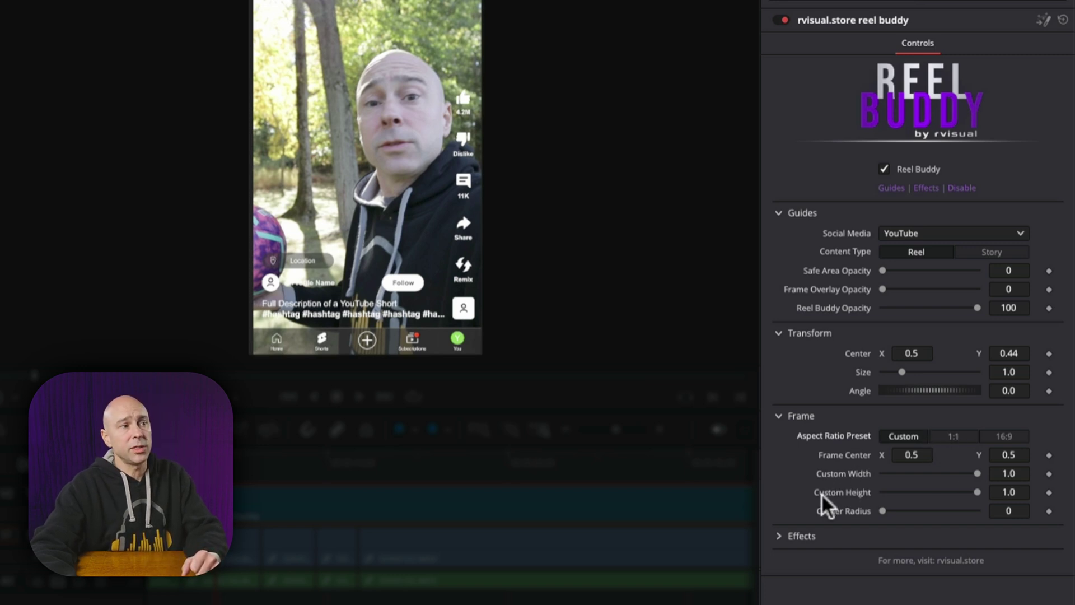
{"action": "left_click", "coordinate": [952, 436]}
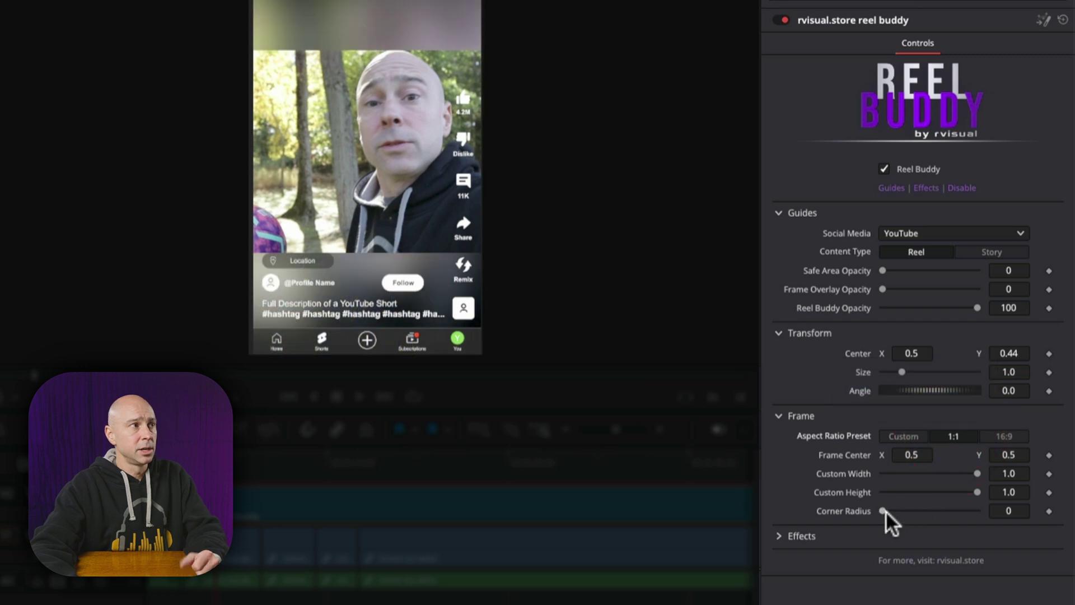
- Round the frame corners up to 100, then reset the corner radius to 0
{"action": "left_click_drag", "start_coordinate": [879, 509], "coordinate": [1017, 495]}
{"action": "left_click", "coordinate": [541, 145]}
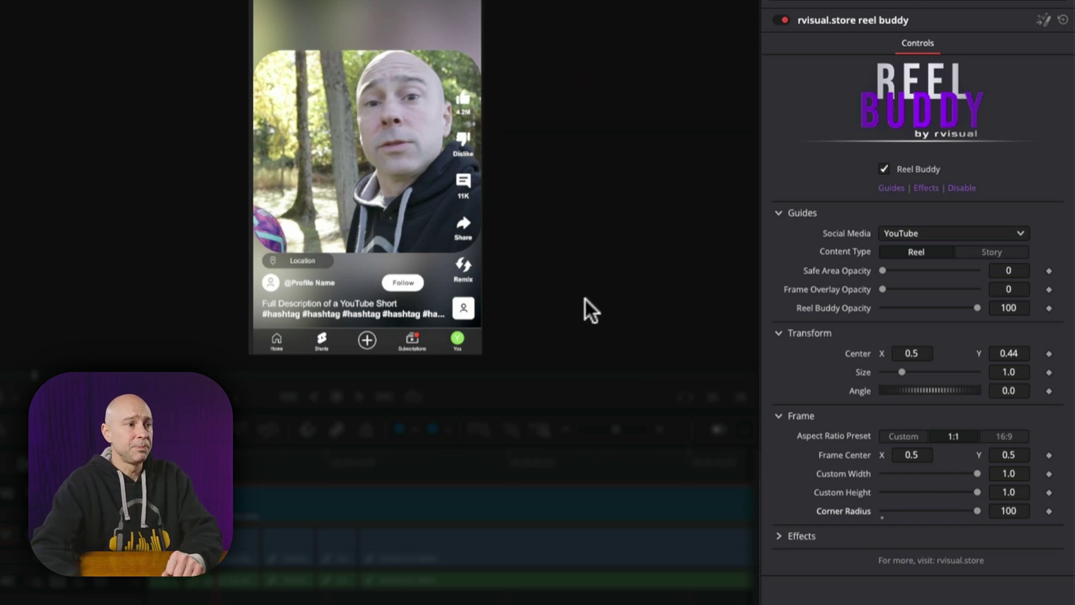
{"action": "double_click", "coordinate": [840, 508]}
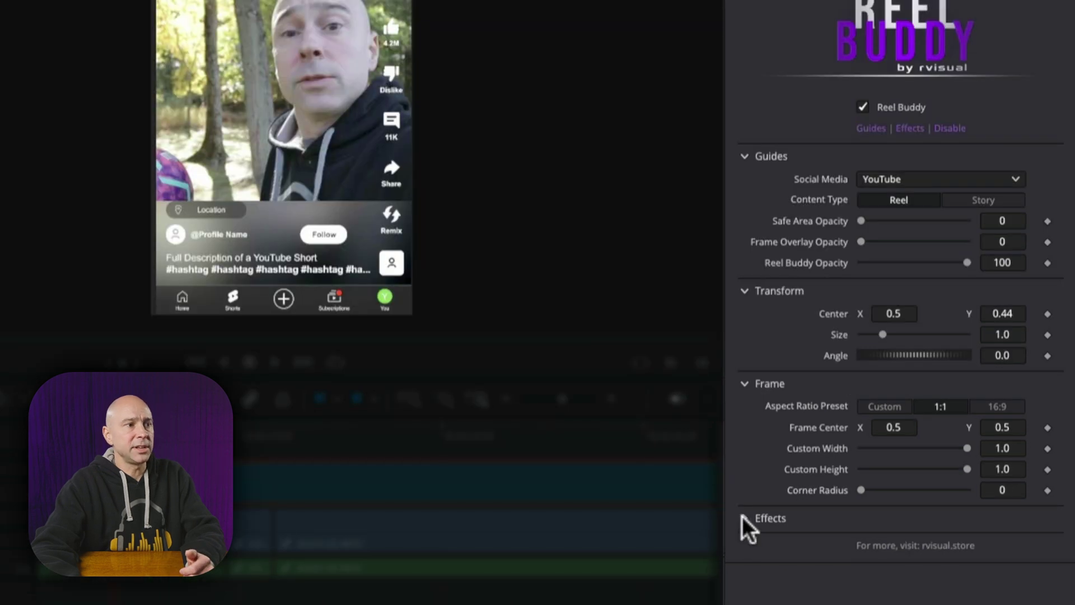
- Expand the Effects settings and try different vignette strengths and background blur amounts
{"action": "left_click", "coordinate": [741, 515]}
{"action": "scroll", "coordinate": [764, 468], "scroll_direction": "down", "scroll_amount": 1}
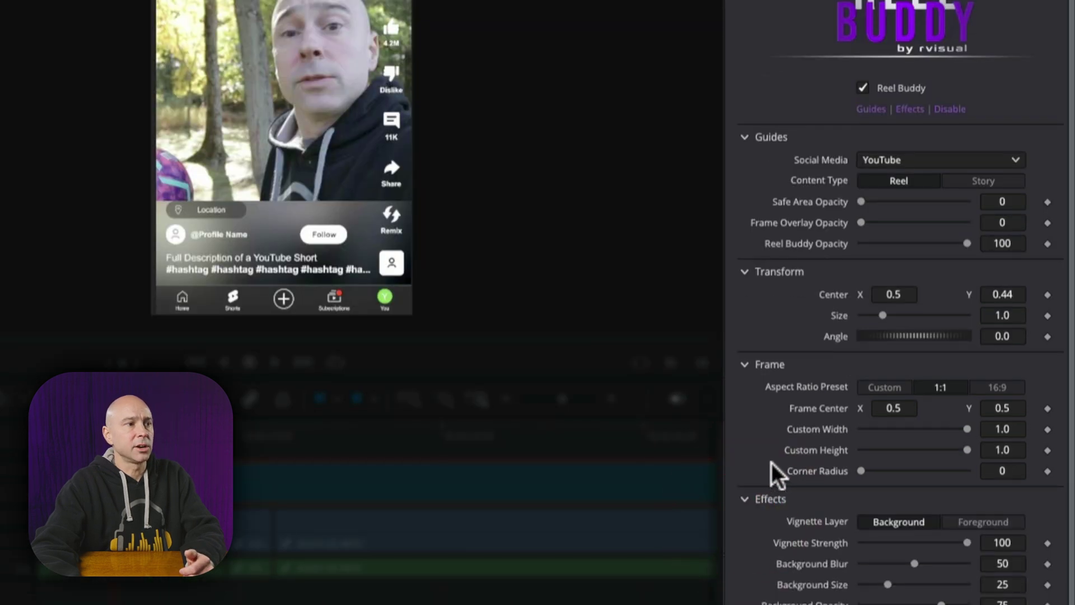
{"action": "left_click_drag", "start_coordinate": [966, 542], "coordinate": [1016, 538]}
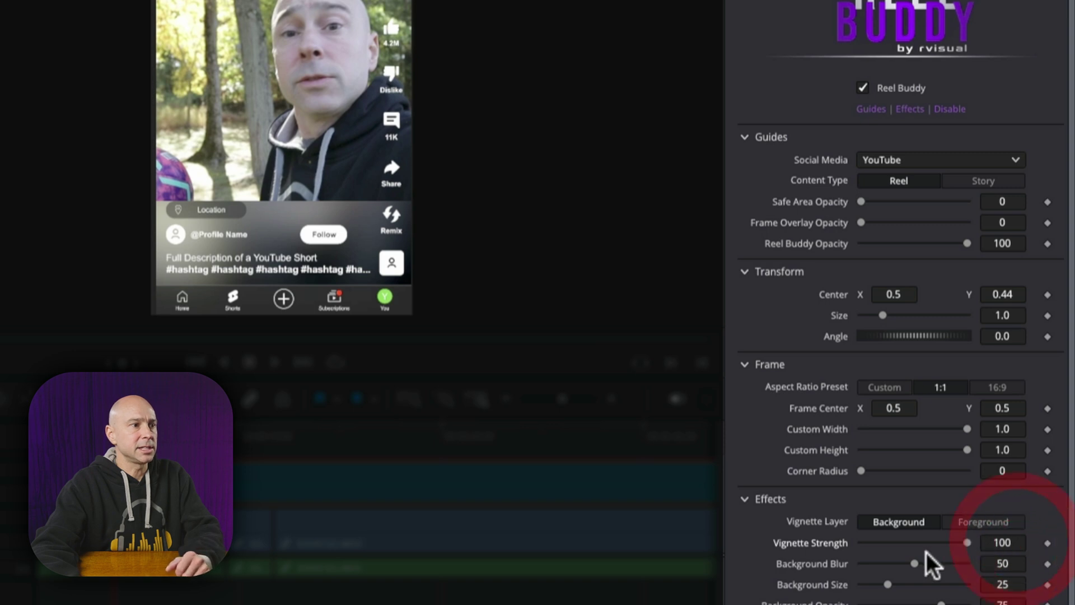
{"action": "left_click_drag", "start_coordinate": [913, 560], "coordinate": [901, 583]}
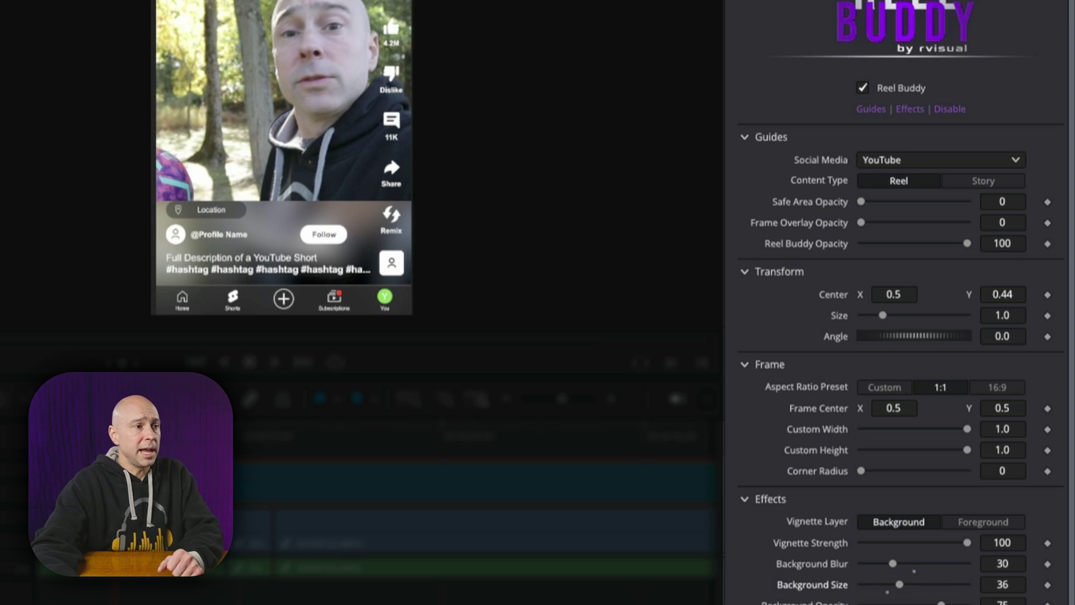
- Settle the background at Size 25, Blur 50 and Opacity 75
{"action": "left_click", "coordinate": [799, 601]}
{"action": "double_click", "coordinate": [812, 583]}
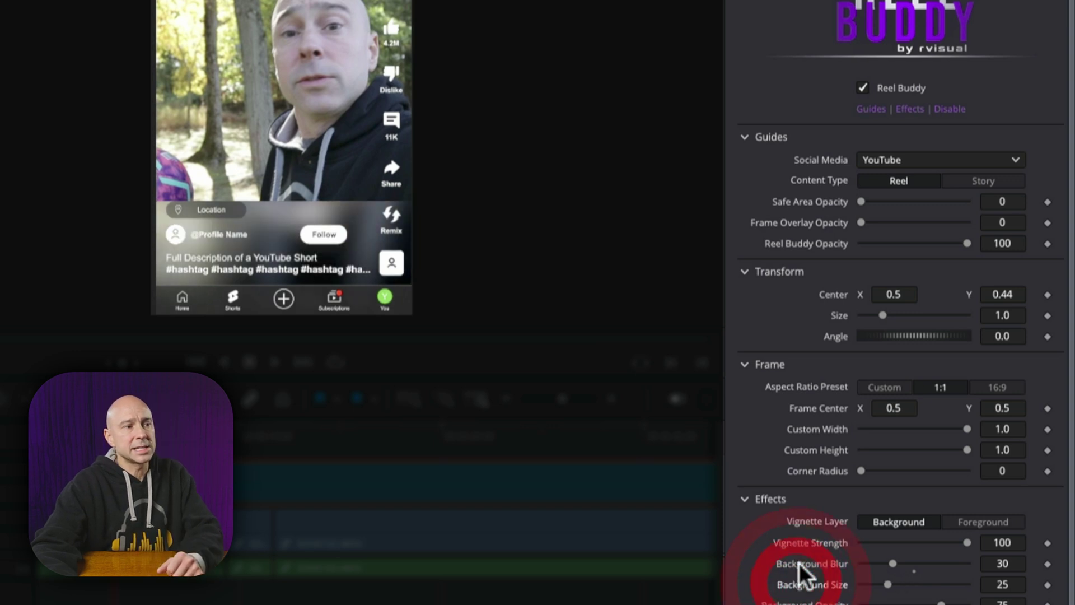
{"action": "left_click_drag", "start_coordinate": [941, 602], "coordinate": [909, 601]}
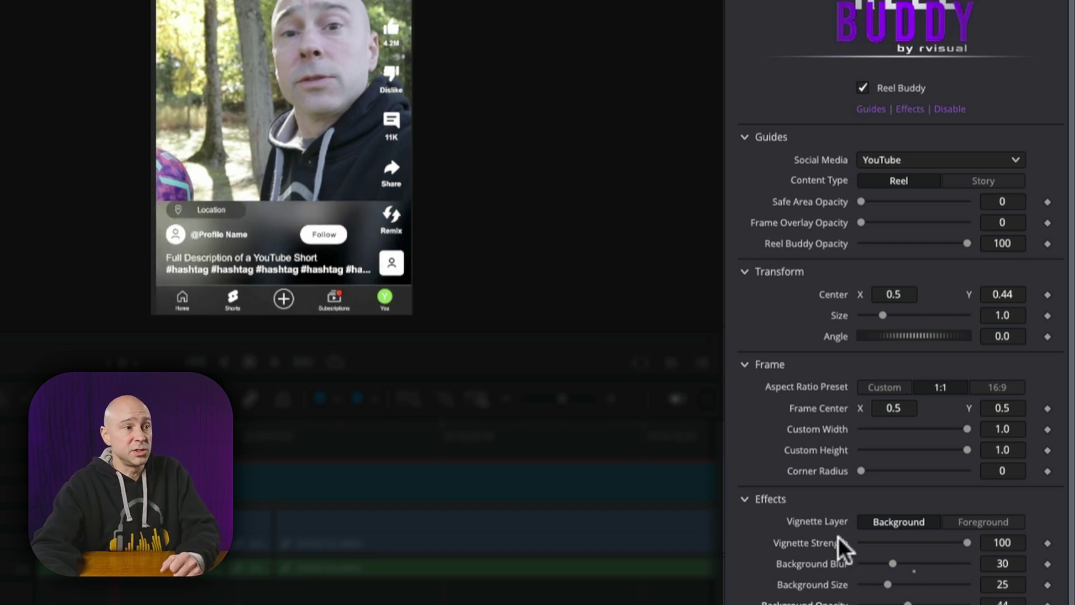
{"action": "left_click", "coordinate": [823, 561]}
{"action": "left_click", "coordinate": [823, 560]}
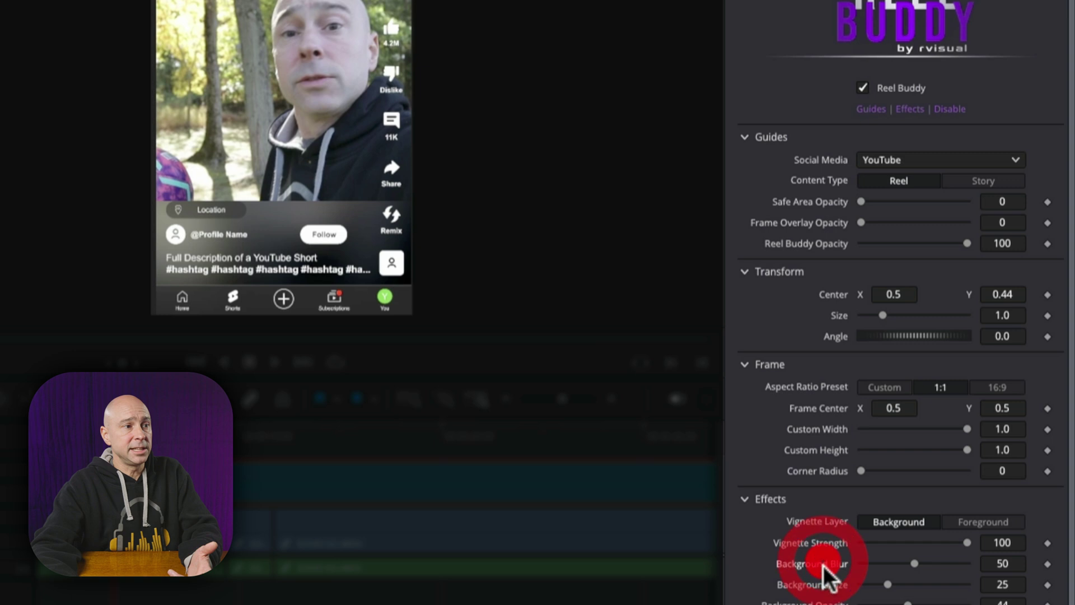
{"action": "double_click", "coordinate": [801, 602]}
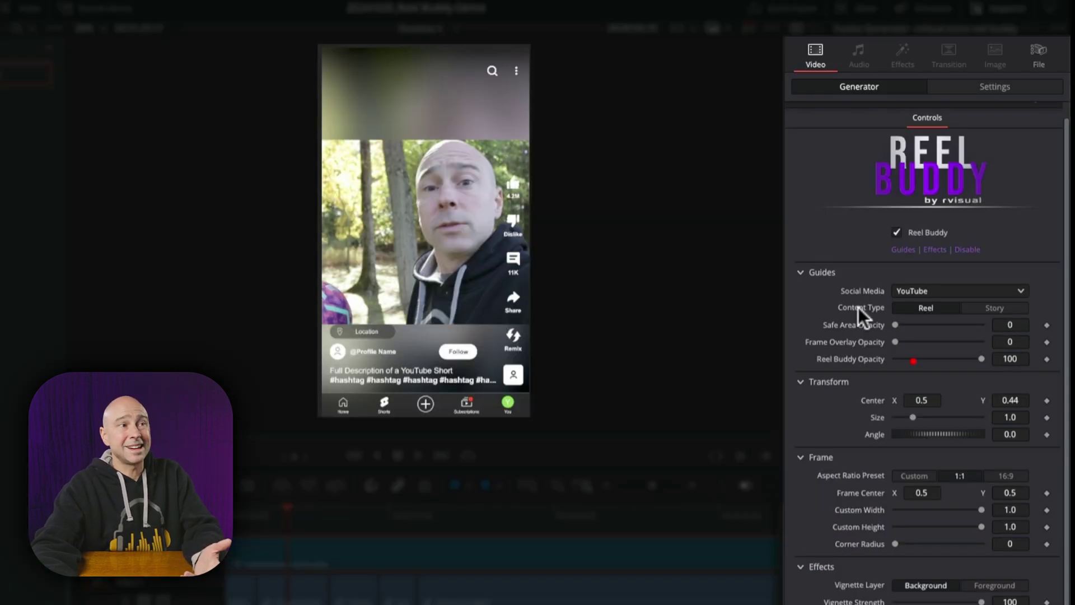
- Preview the Story layouts, then set the guides to Instagram with the Reel content type
{"action": "left_click", "coordinate": [996, 308]}
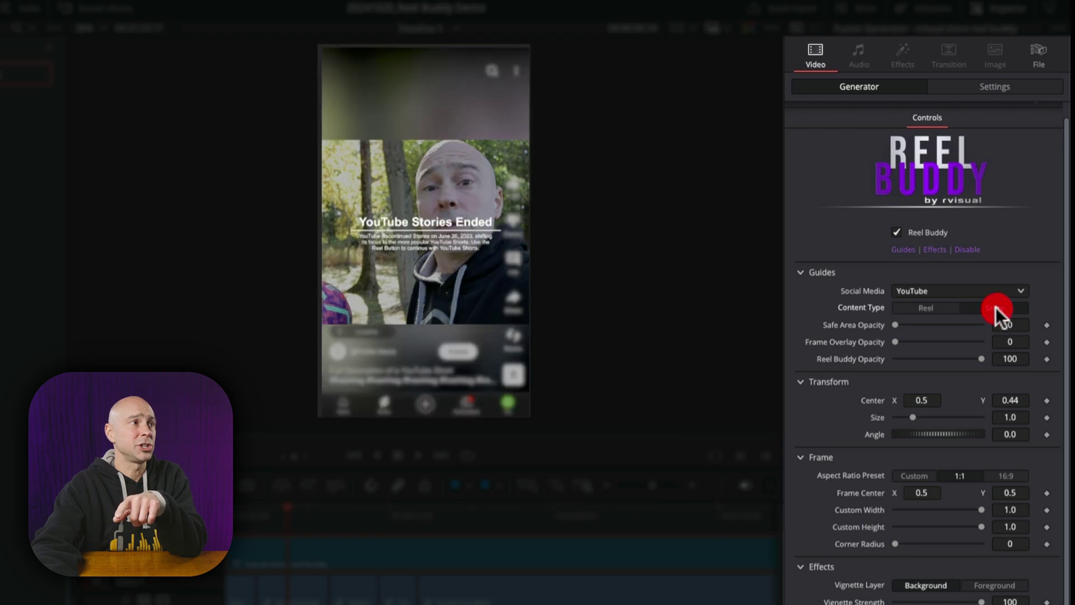
{"action": "left_click", "coordinate": [925, 308]}
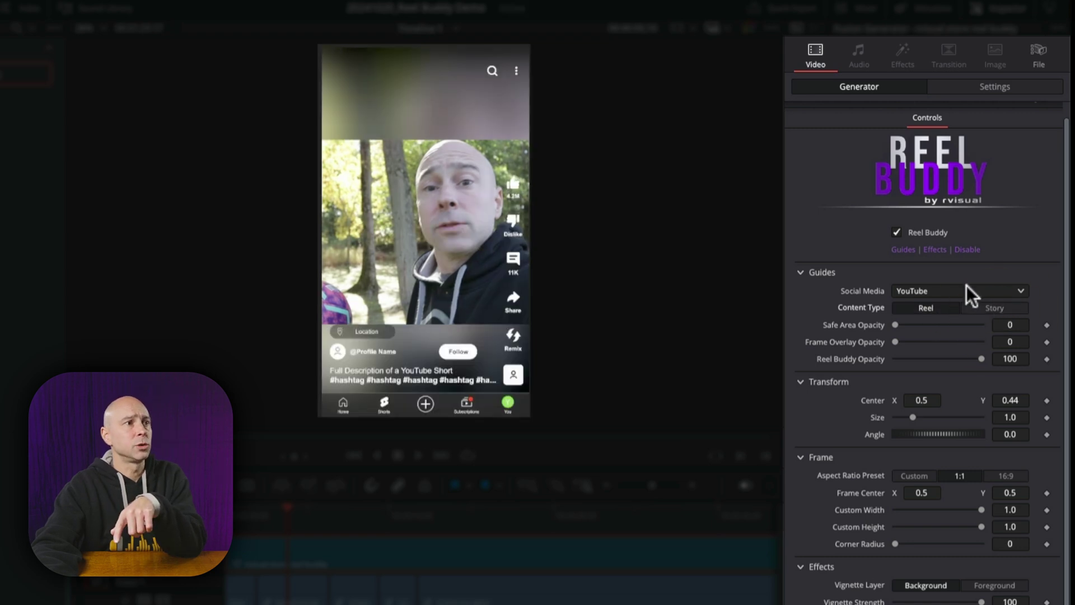
{"action": "left_click", "coordinate": [949, 292]}
{"action": "left_click", "coordinate": [921, 325]}
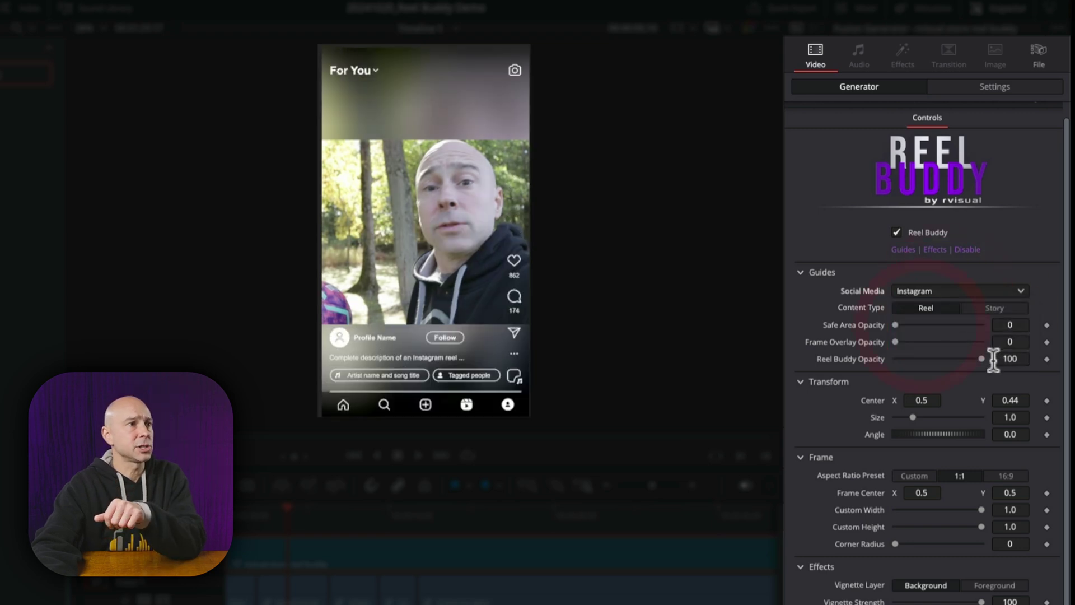
{"action": "left_click", "coordinate": [992, 308]}
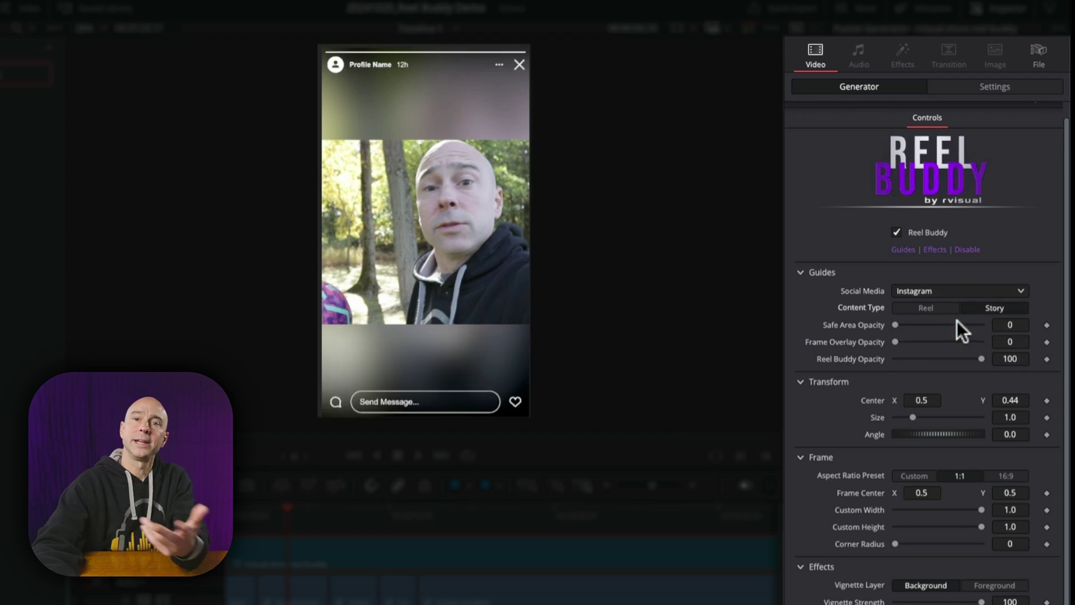
{"action": "left_click", "coordinate": [922, 307]}
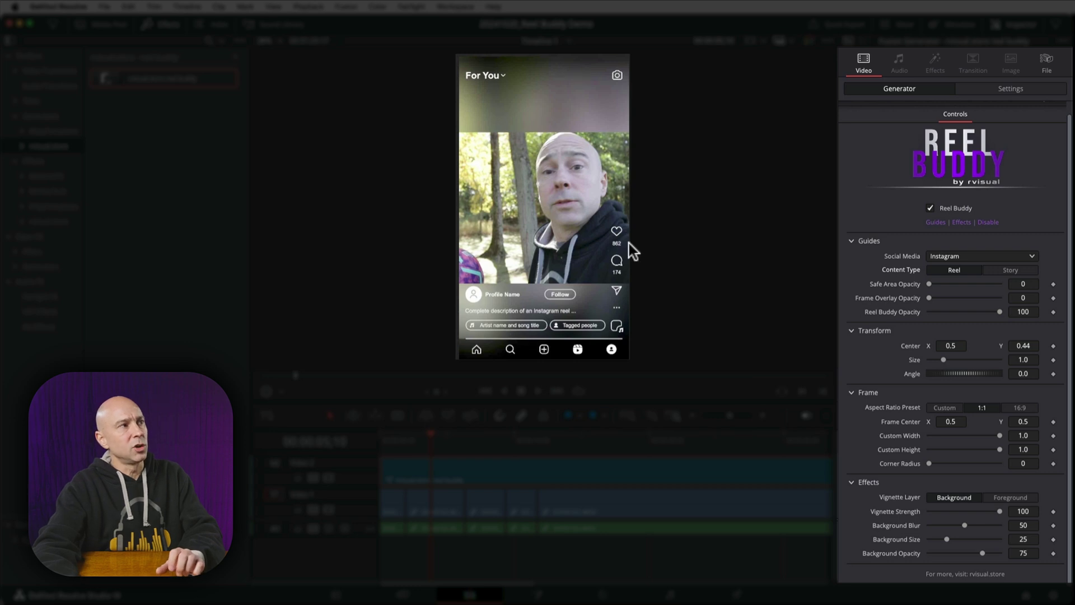
- Switch the guides back to YouTube and toggle the Reel Buddy overlay to compare
{"action": "left_click", "coordinate": [954, 256]}
{"action": "left_click", "coordinate": [958, 307]}
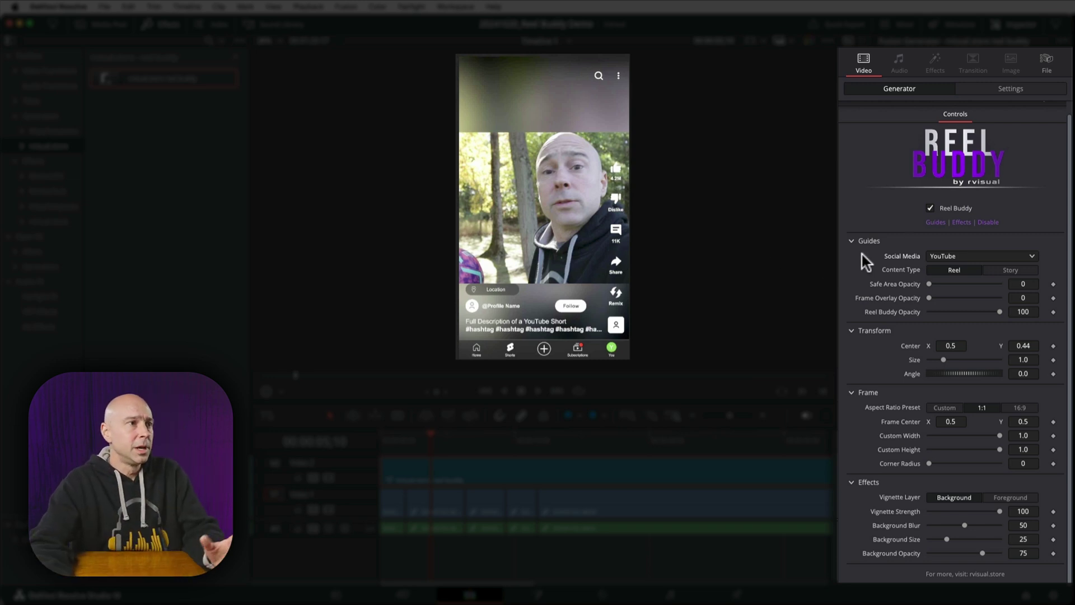
{"action": "left_click", "coordinate": [930, 208]}
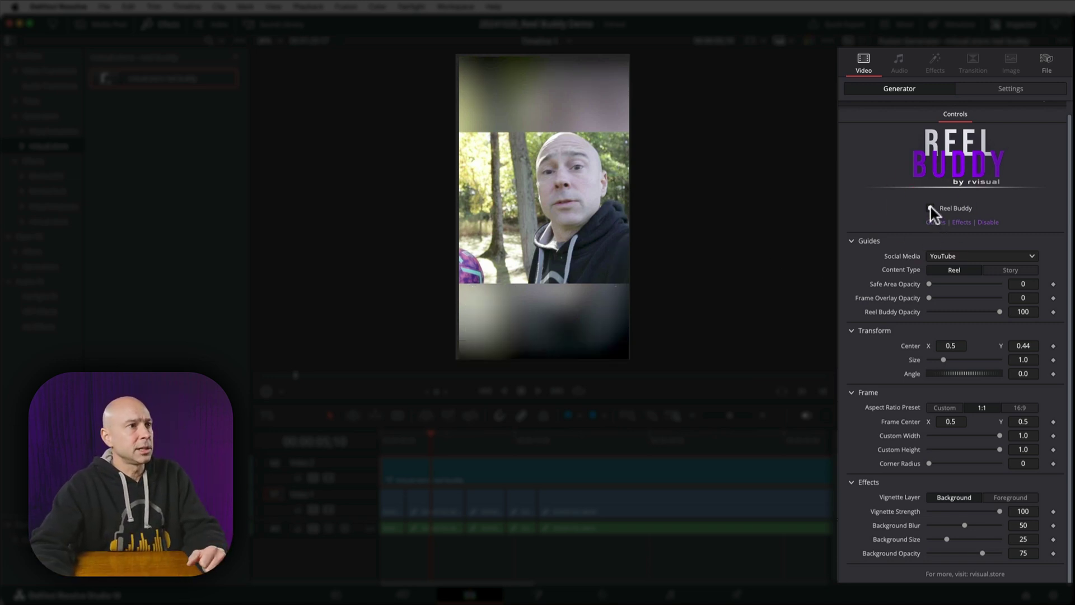
{"action": "left_click", "coordinate": [930, 208]}
{"action": "left_click", "coordinate": [931, 209]}
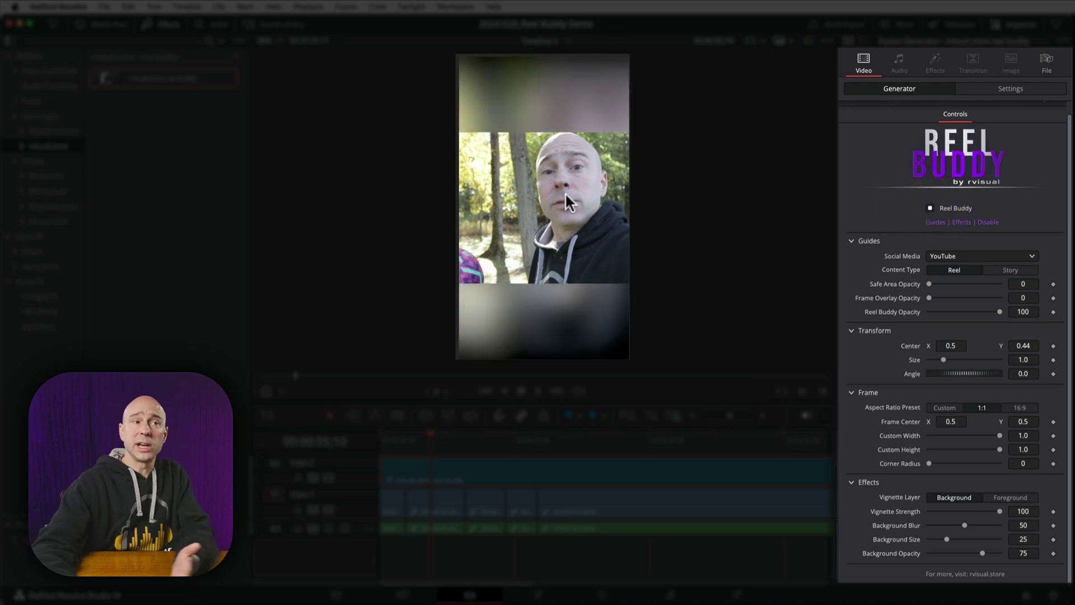
- Re-enable the overlay, fade Reel Buddy opacity to 0, and move to the Deliver page
{"action": "left_click", "coordinate": [930, 209]}
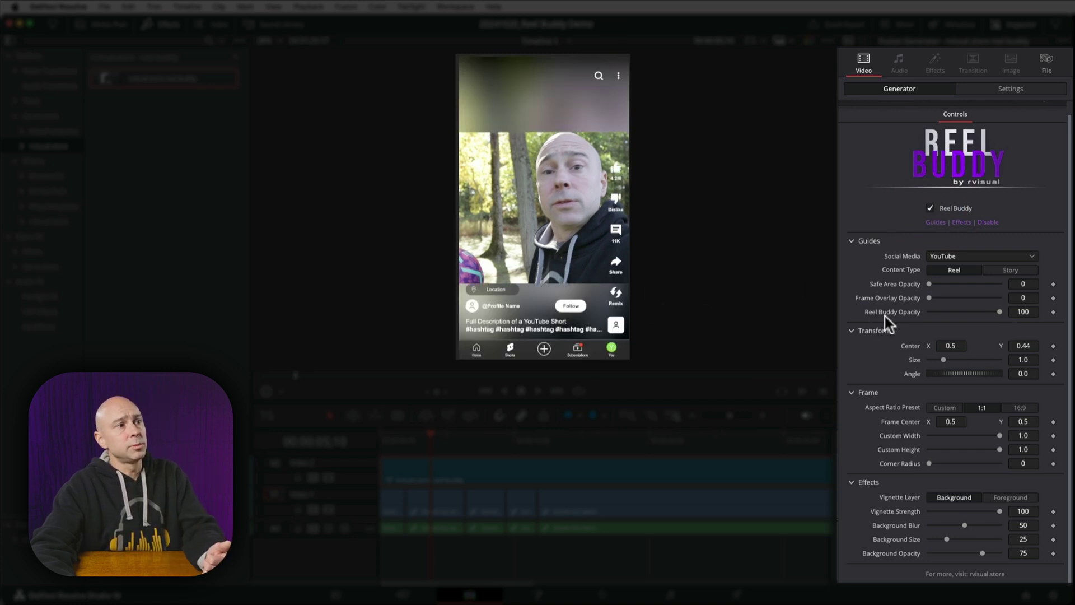
{"action": "left_click_drag", "start_coordinate": [1000, 313], "coordinate": [771, 319]}
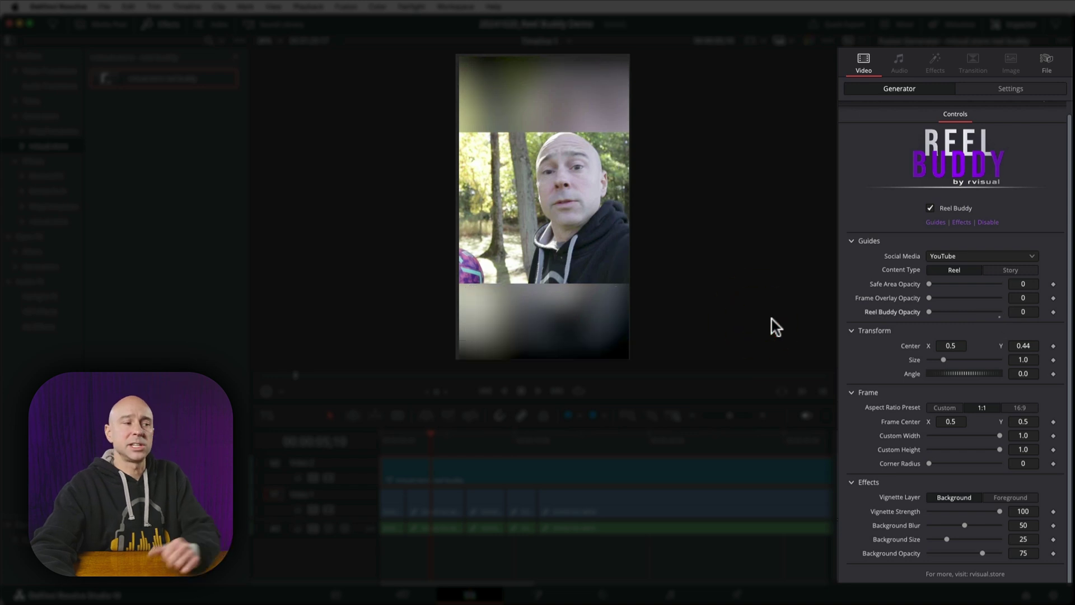
{"action": "left_click", "coordinate": [732, 591]}
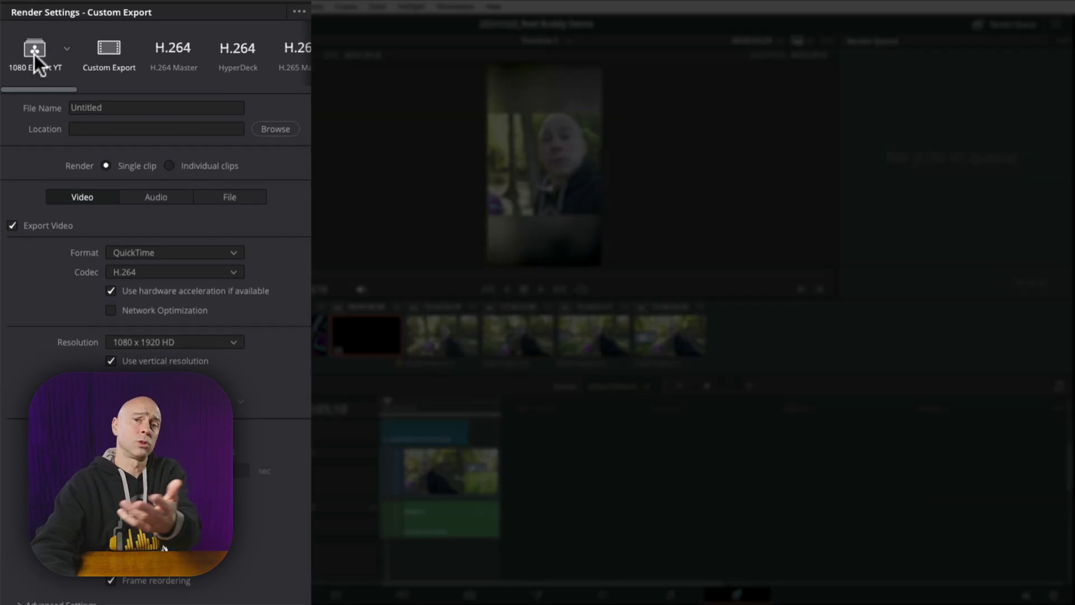
- Queue a vertical 1080 x 1920 render named Reel Buddy Test.mp4 from the 1080 Export YT preset
{"action": "left_click", "coordinate": [34, 52]}
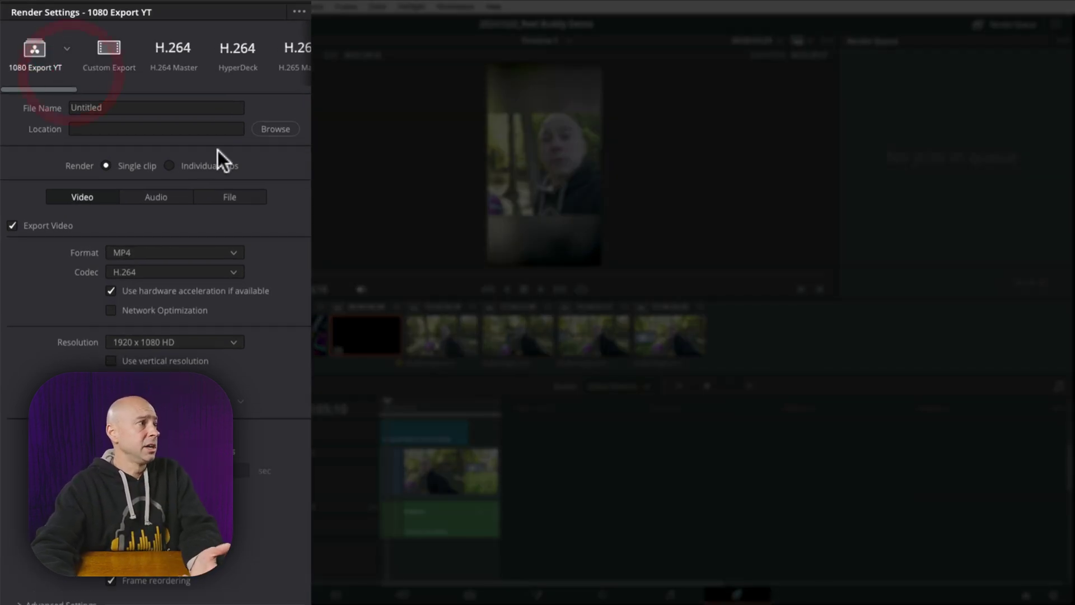
{"action": "left_click", "coordinate": [145, 361]}
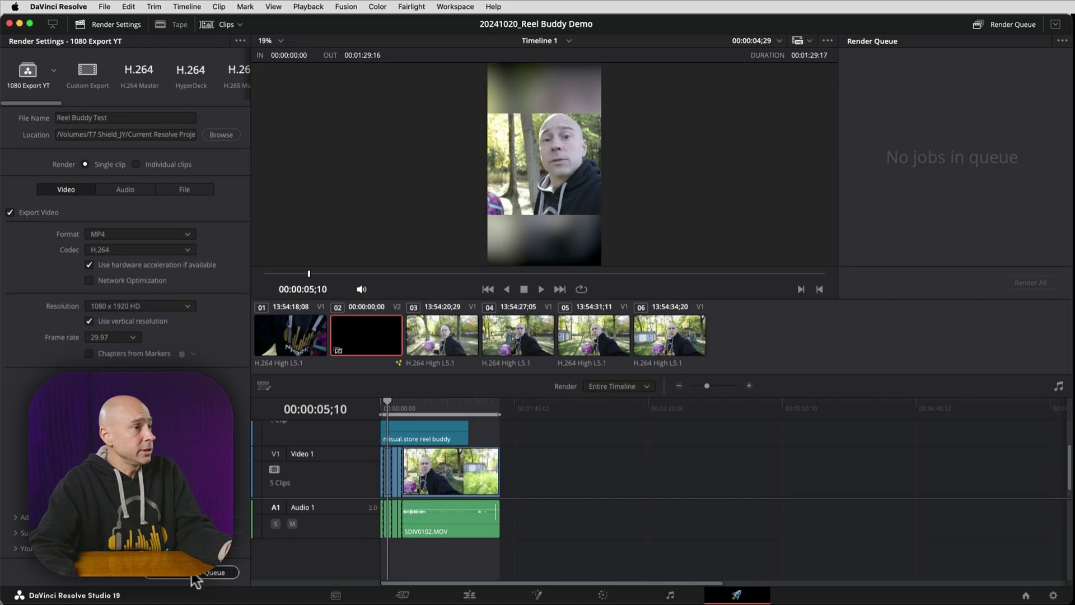
{"action": "left_click", "coordinate": [194, 575]}
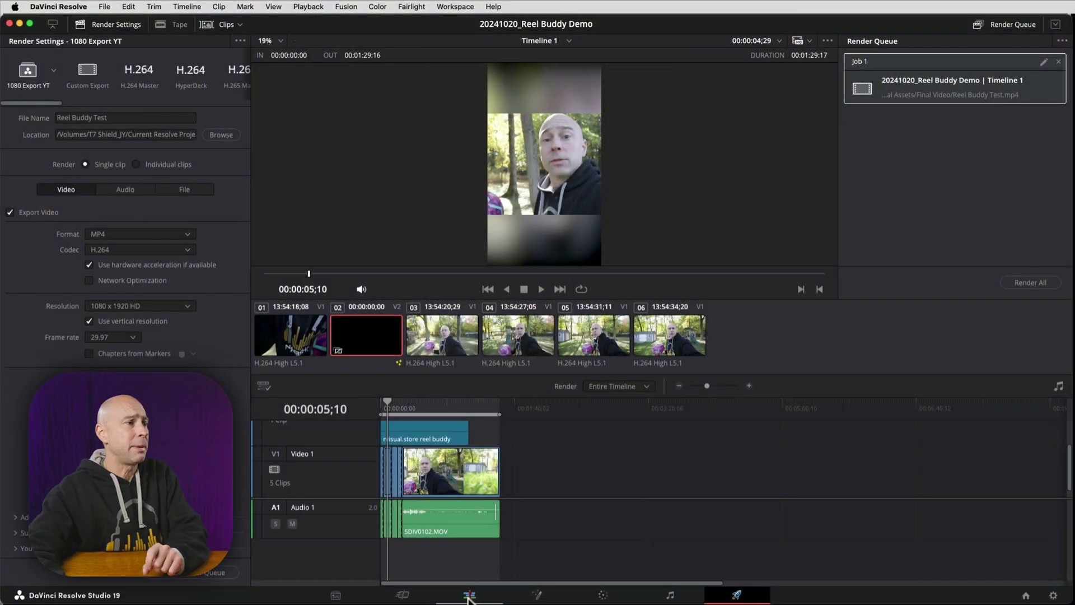
- Return to the Edit page showing the vertical timeline and Reel Buddy settings
{"action": "left_click", "coordinate": [469, 595]}
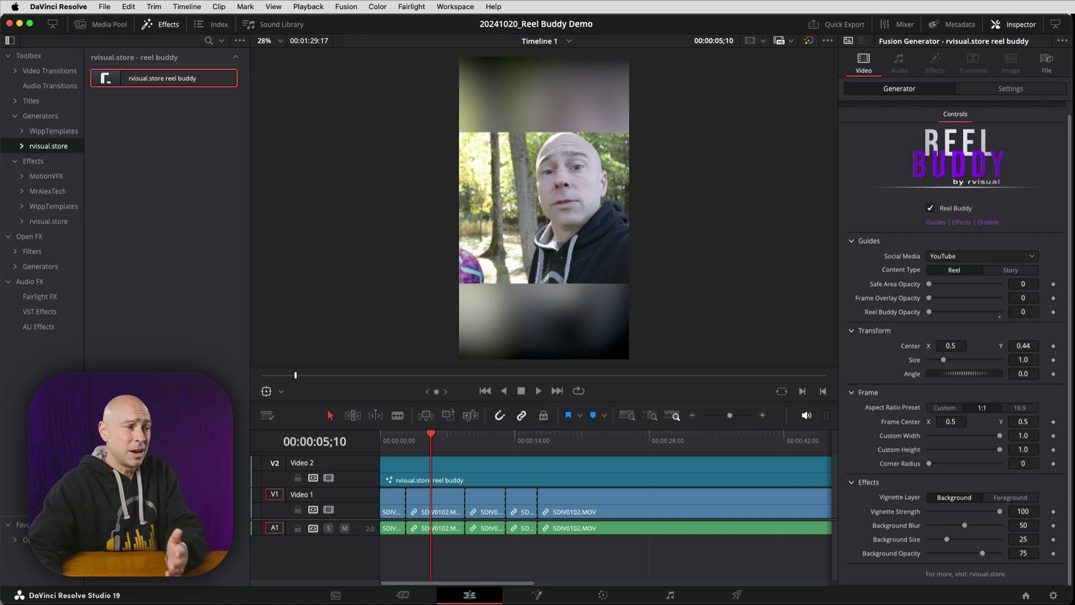
- Select the SDIV0102.MOV clip and run Smart Reframe with Object of Interest on Auto
{"action": "left_click", "coordinate": [438, 494]}
{"action": "left_click", "coordinate": [1018, 27]}
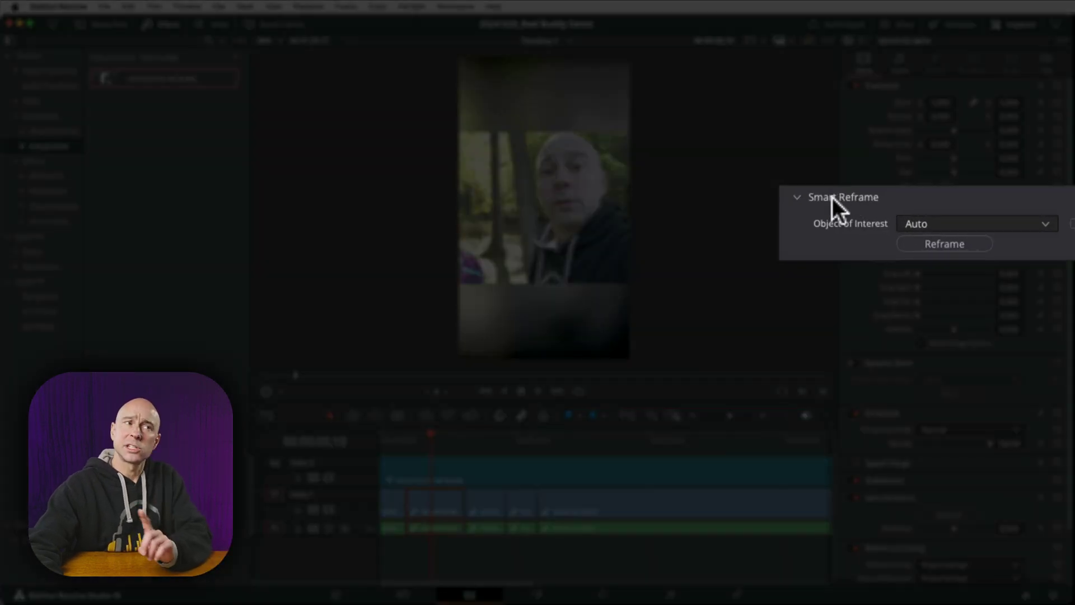
{"action": "left_click", "coordinate": [831, 200]}
{"action": "left_click", "coordinate": [831, 200]}
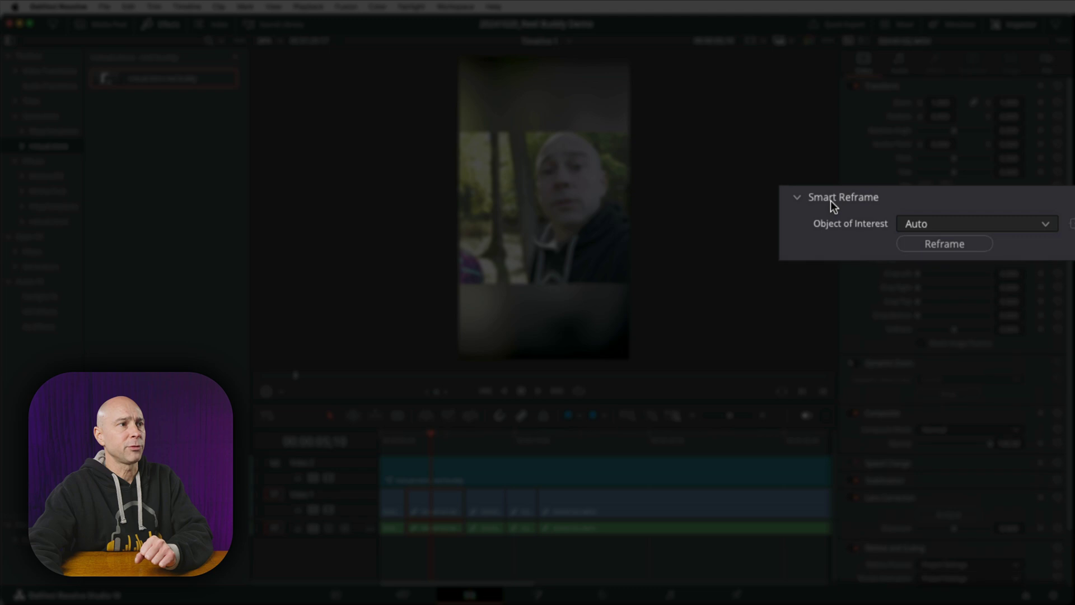
{"action": "left_click", "coordinate": [937, 246]}
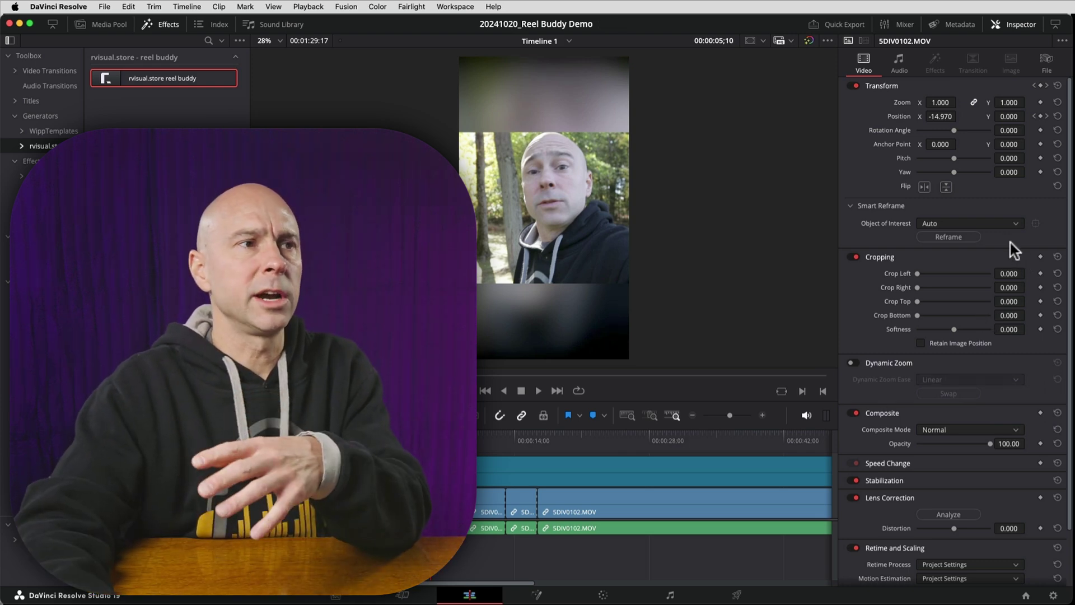
{"action": "left_click", "coordinate": [1009, 220]}
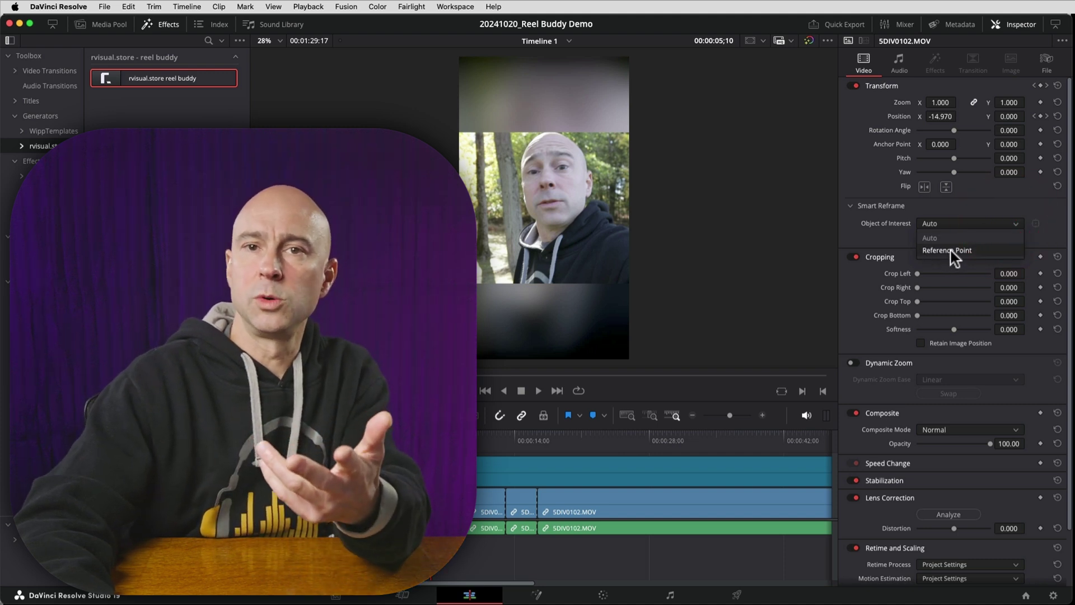
{"action": "left_click", "coordinate": [1042, 232]}
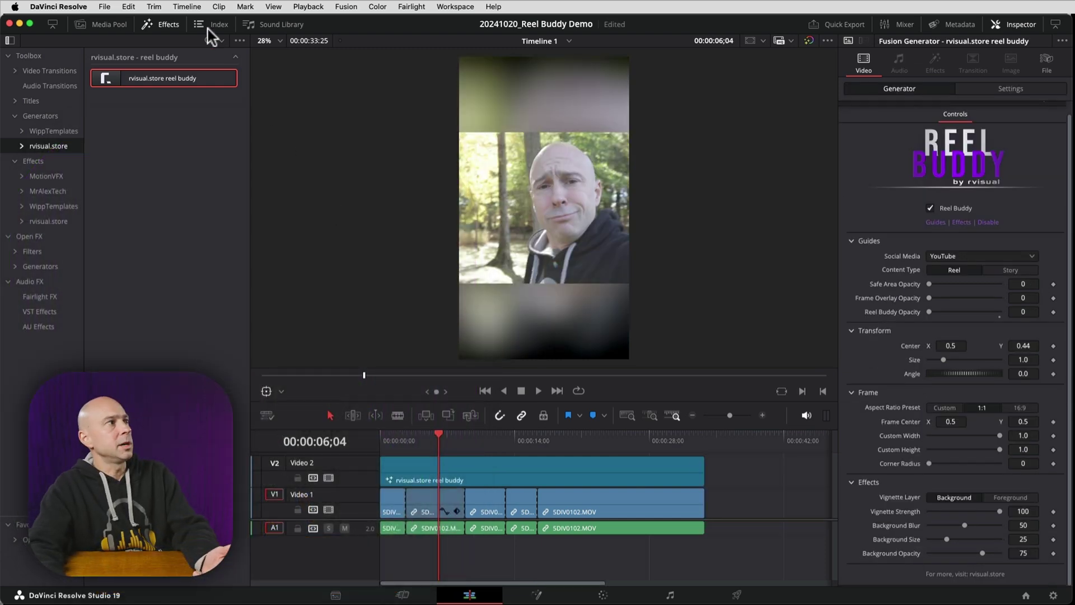
- Create subtitles from audio as single lines of at most 10 characters
{"action": "left_click", "coordinate": [187, 5]}
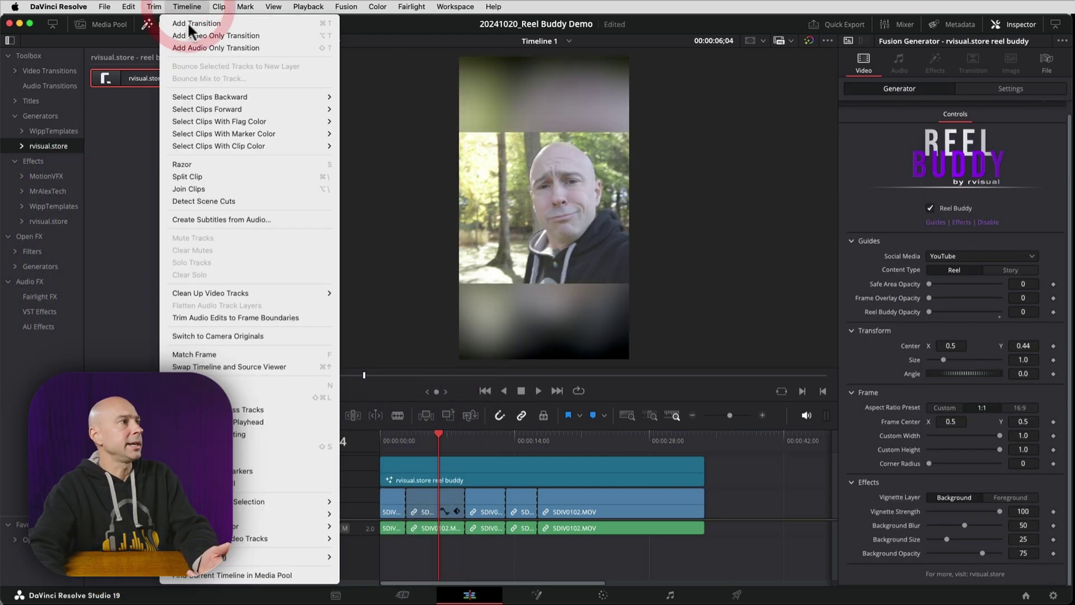
{"action": "left_click", "coordinate": [186, 219]}
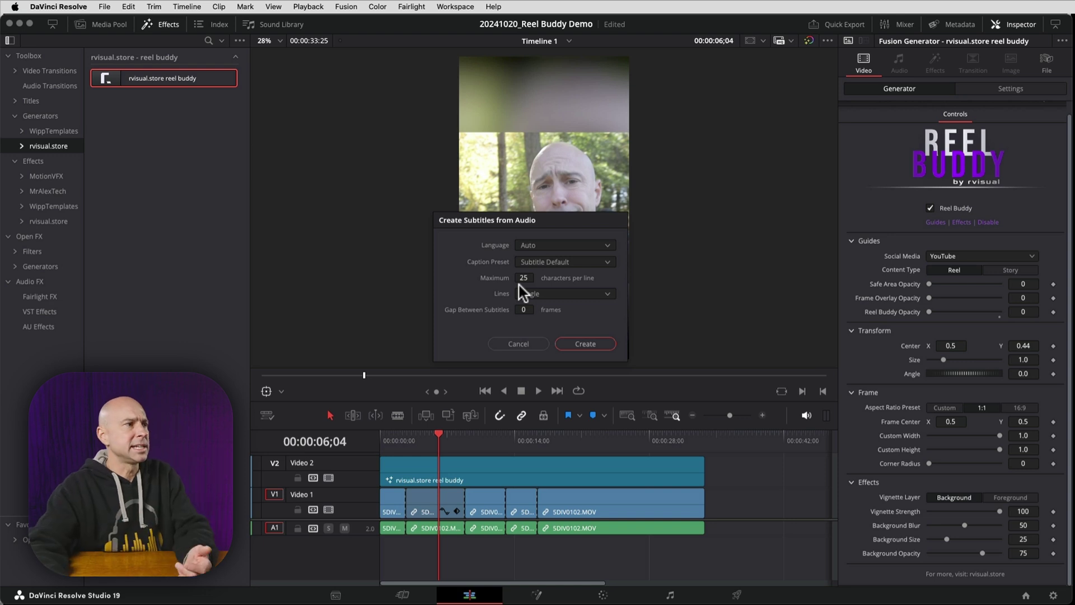
{"action": "left_click", "coordinate": [532, 278]}
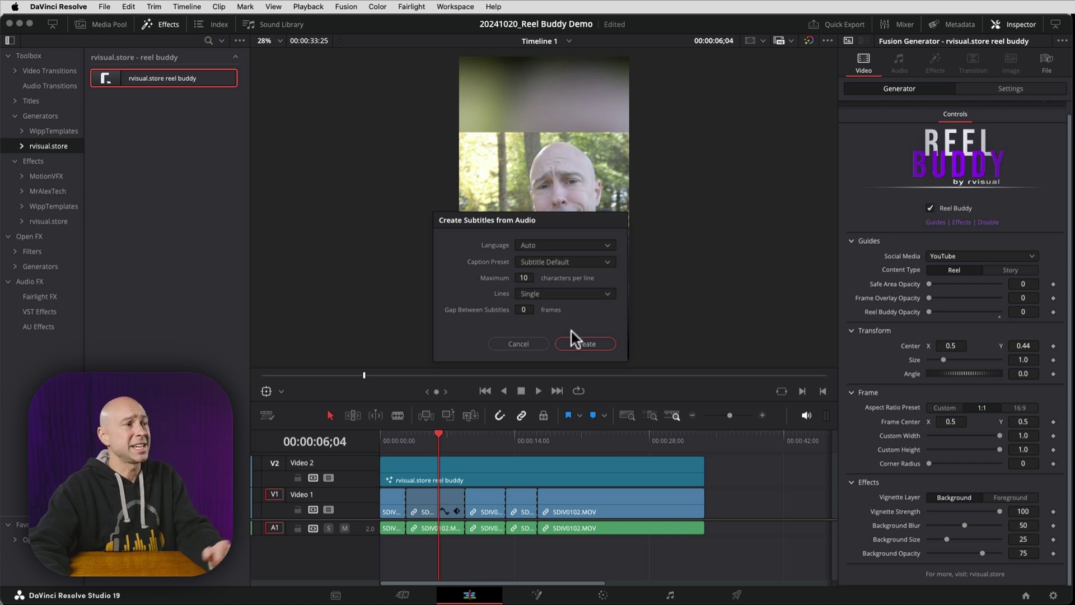
{"action": "left_click", "coordinate": [584, 342]}
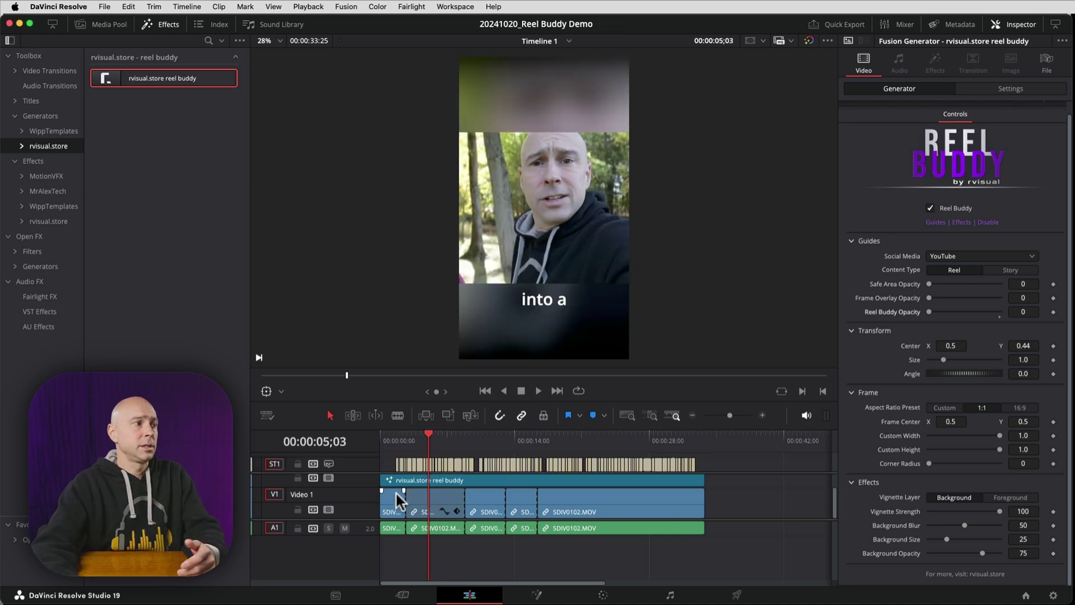
- At the 'and you' caption, set Reel Buddy opacity to 100 and select the first subtitle
{"action": "left_click_drag", "start_coordinate": [409, 442], "coordinate": [417, 442]}
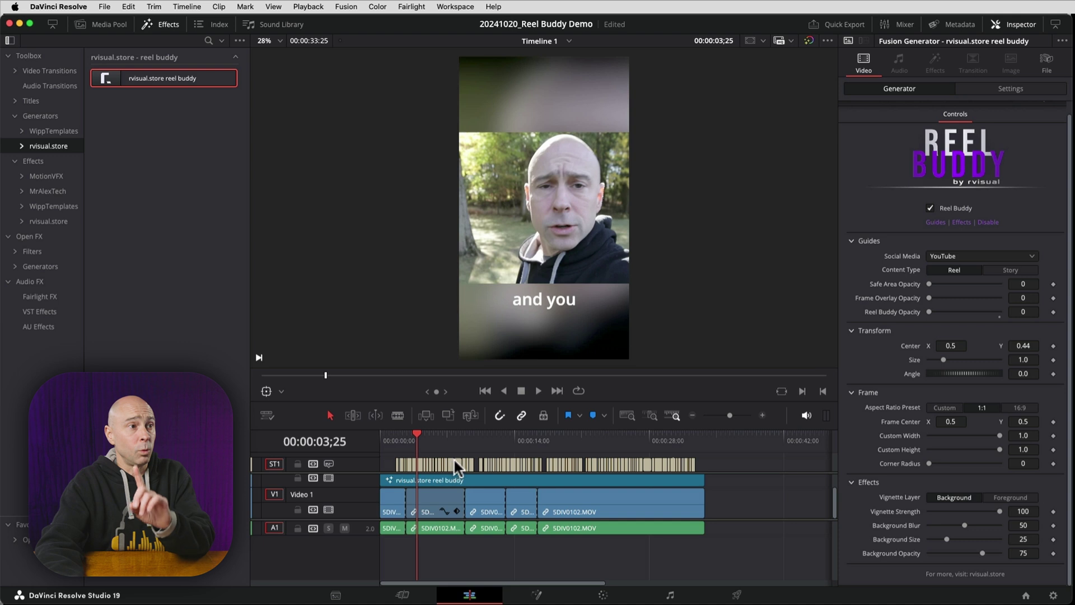
{"action": "left_click", "coordinate": [677, 477]}
{"action": "left_click_drag", "start_coordinate": [928, 311], "coordinate": [1017, 316]}
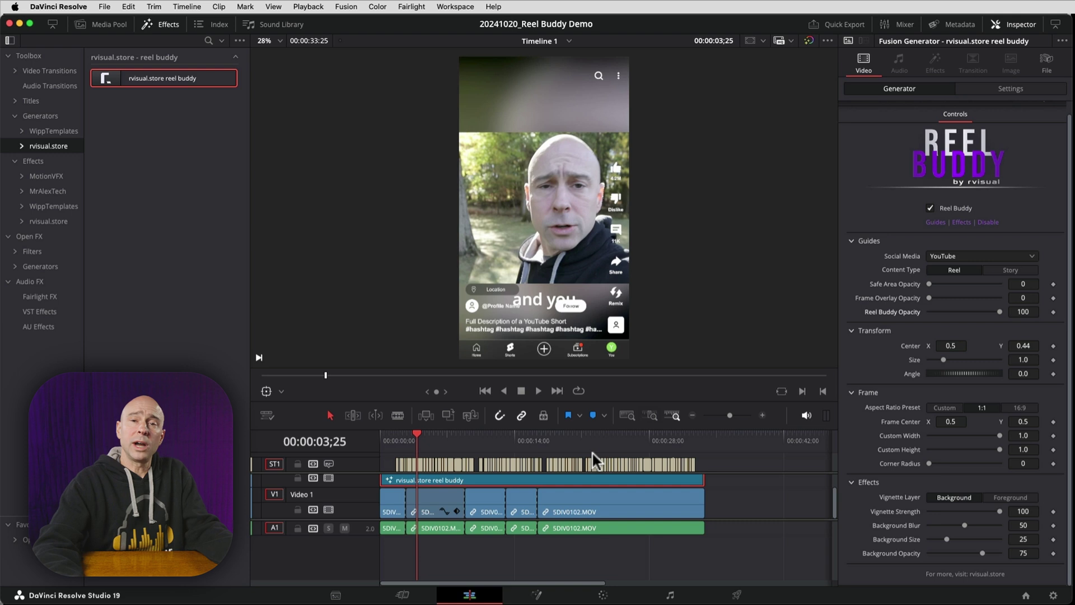
{"action": "left_click", "coordinate": [398, 463]}
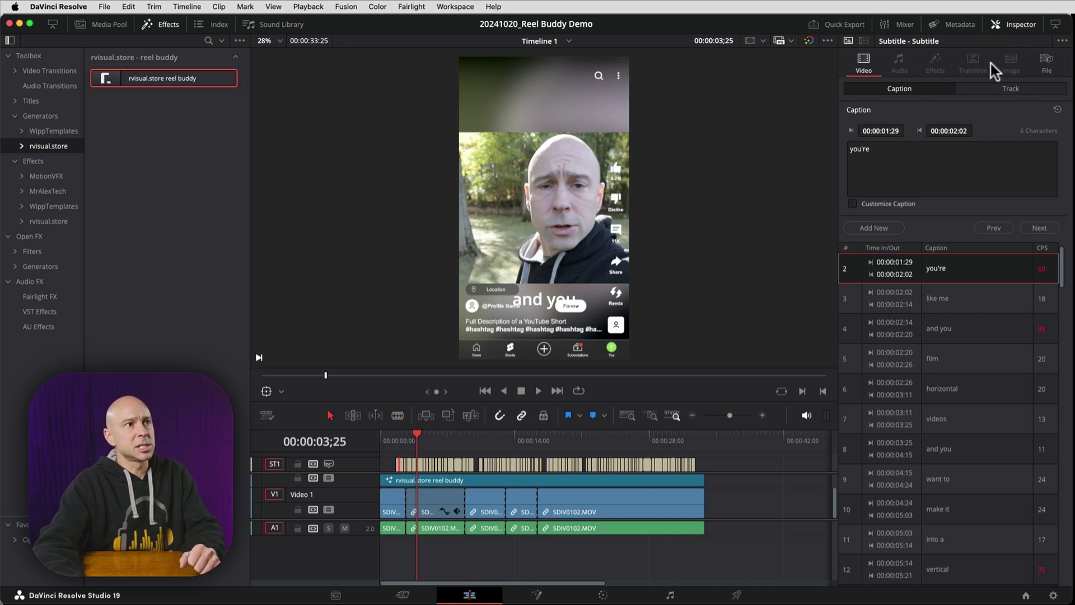
- Give the subtitle track the Avenir Black font and raise Position Y to about 793
{"action": "left_click", "coordinate": [1009, 89]}
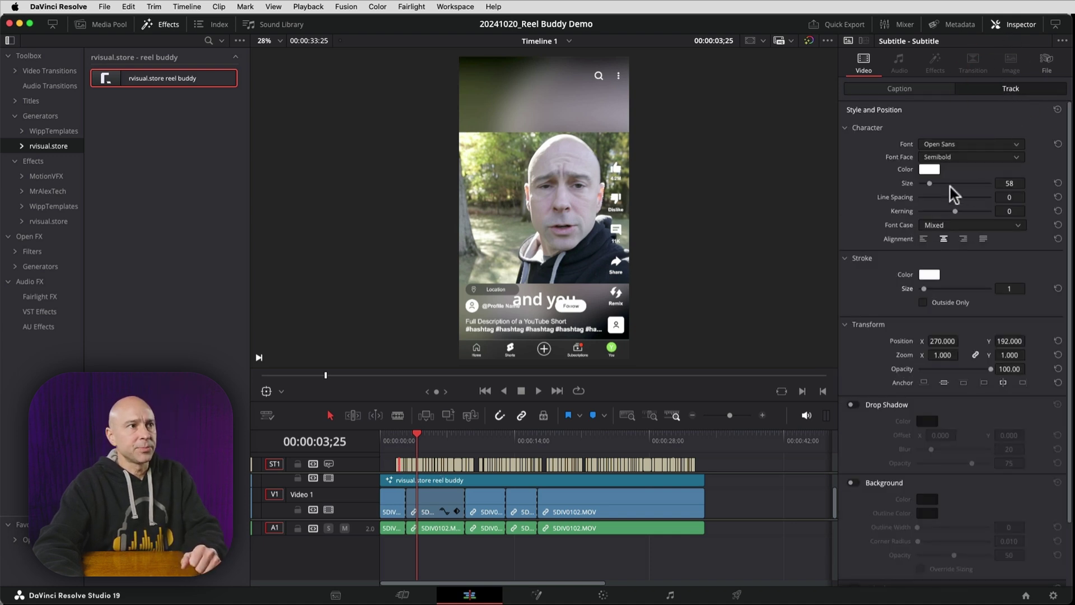
{"action": "left_click", "coordinate": [967, 147]}
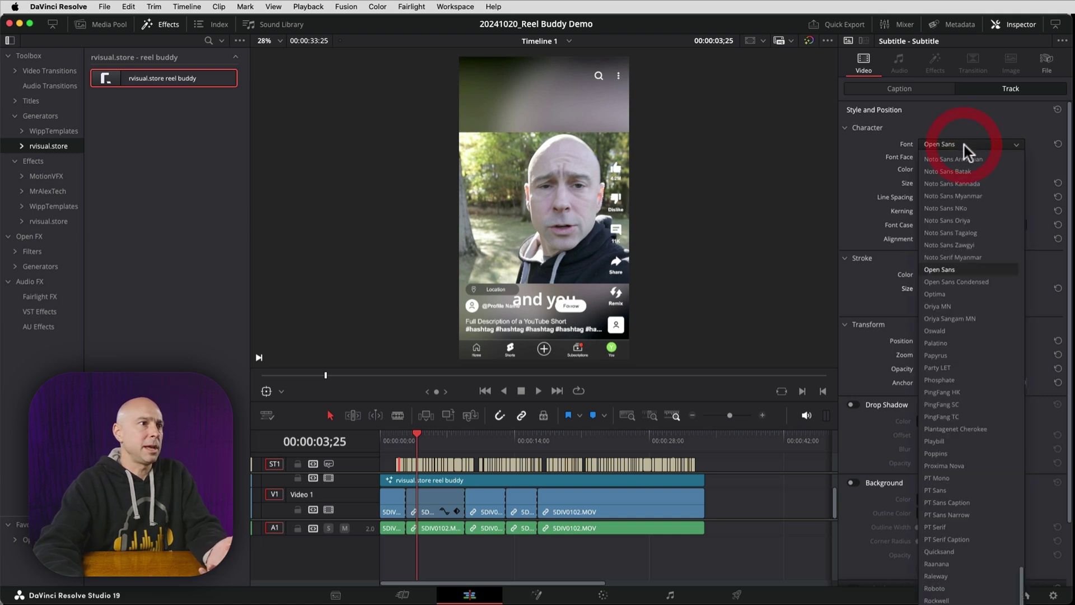
{"action": "scroll", "coordinate": [967, 221], "scroll_direction": "up", "scroll_amount": 10}
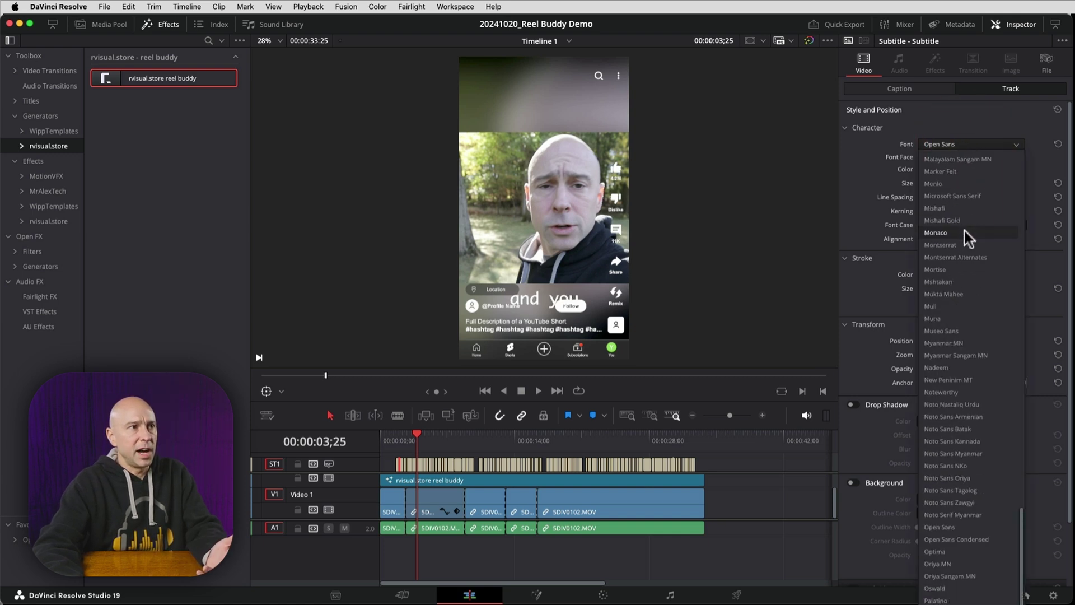
{"action": "left_click", "coordinate": [947, 469]}
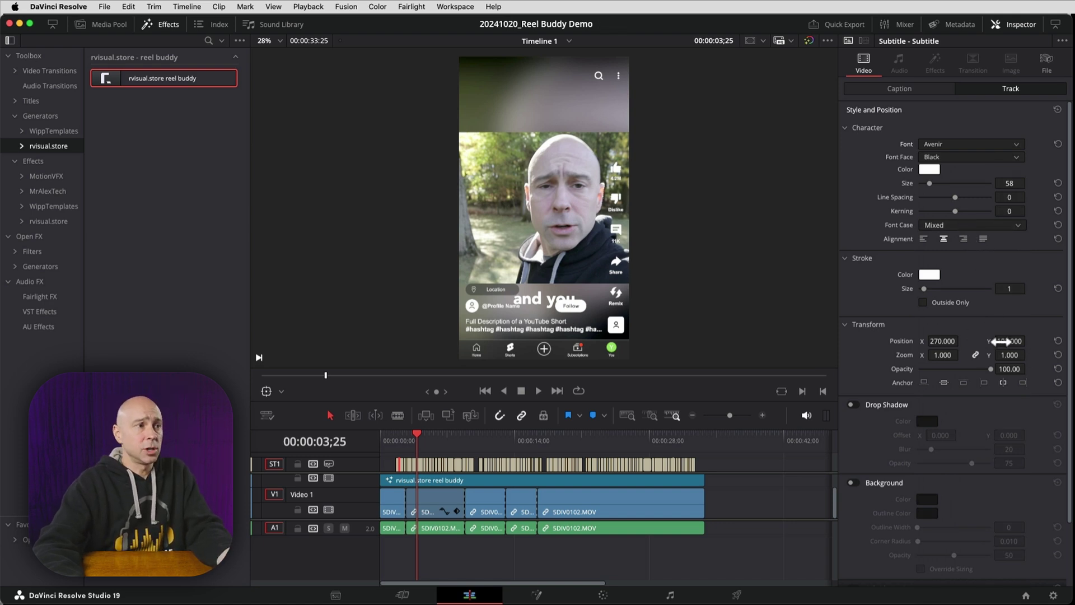
{"action": "mouse_move", "coordinate": [1000, 344]}
{"action": "left_mouse_down"}
{"action": "mouse_move", "coordinate": [1028, 340]}
{"action": "mouse_move", "coordinate": [1001, 348]}
{"action": "left_mouse_up"}
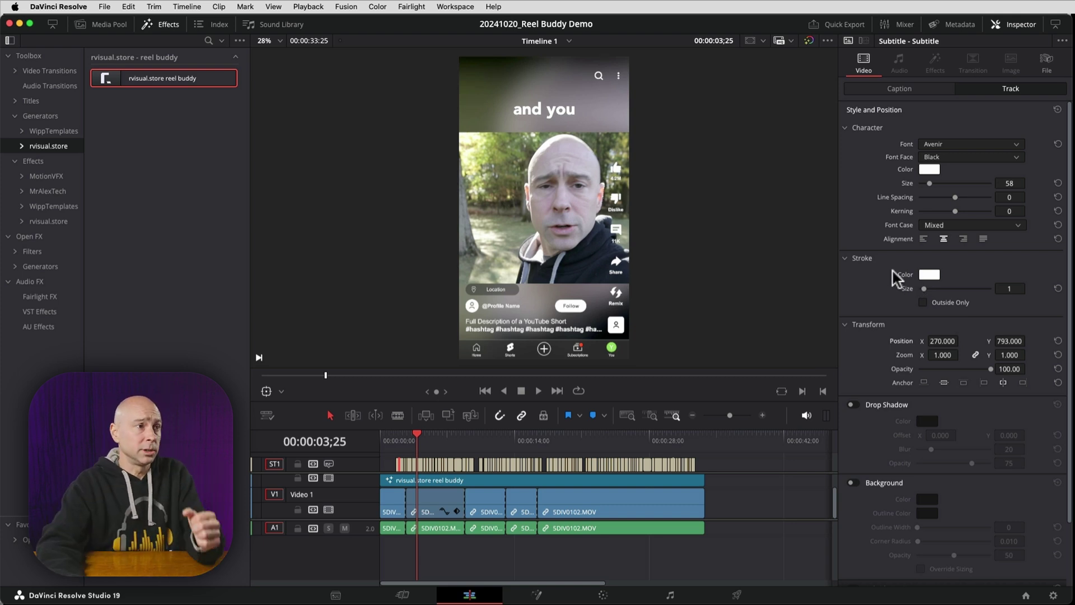
- Make the subtitle stroke orange, drawn outside only, at size 7
{"action": "left_click", "coordinate": [925, 277]}
{"action": "left_click_drag", "start_coordinate": [876, 221], "coordinate": [884, 187]}
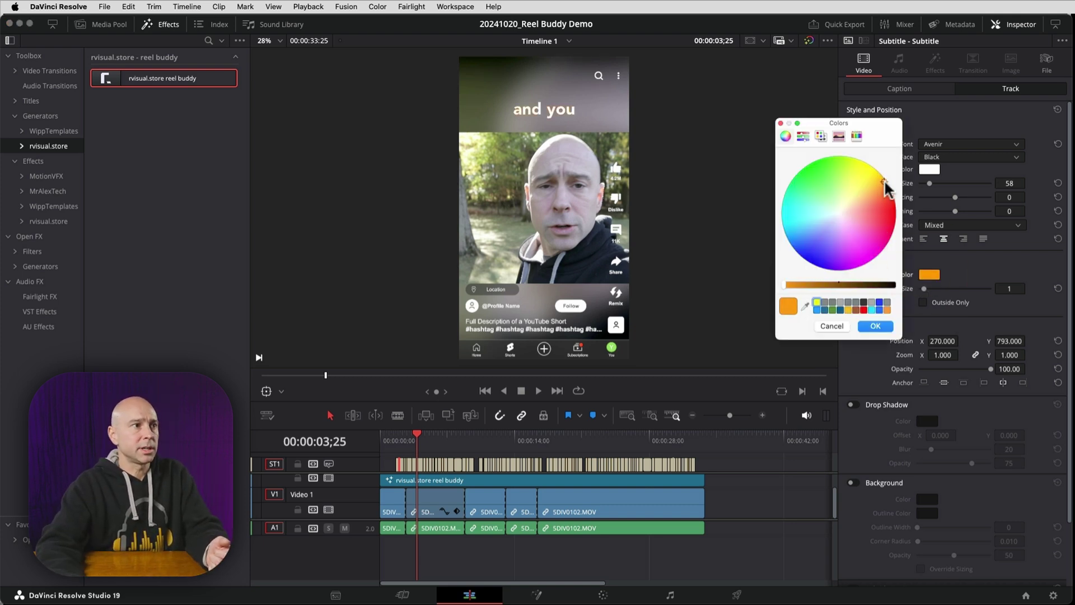
{"action": "left_click", "coordinate": [875, 326]}
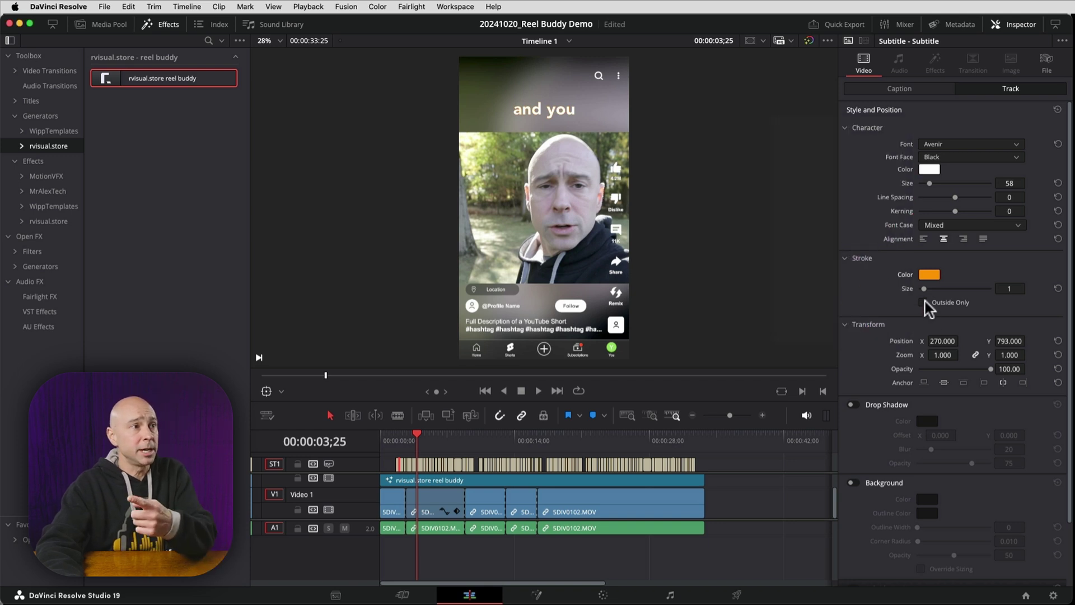
{"action": "left_click", "coordinate": [923, 302]}
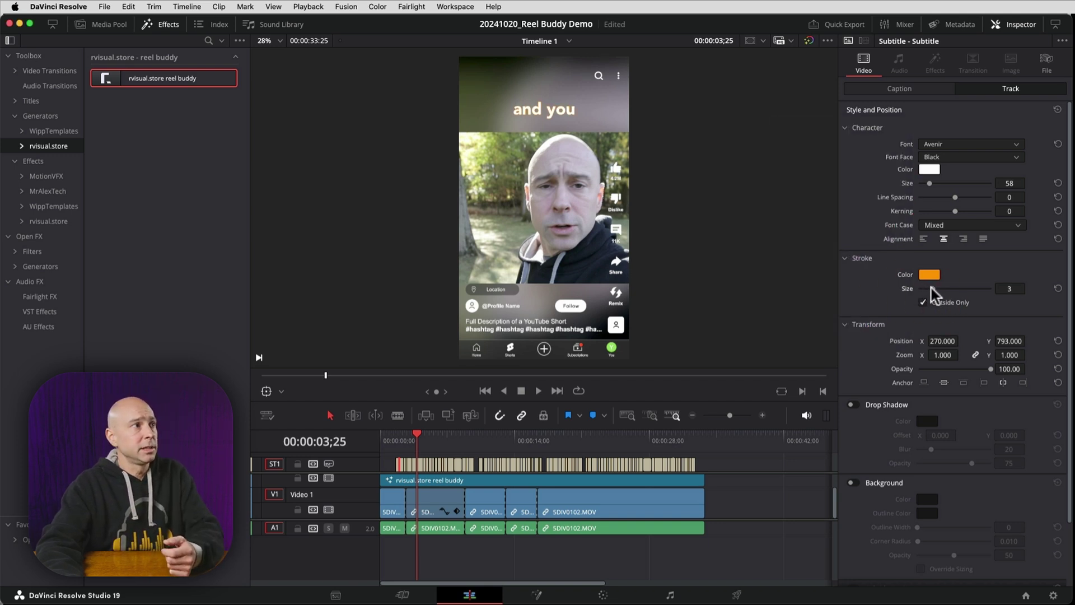
{"action": "left_click", "coordinate": [949, 289]}
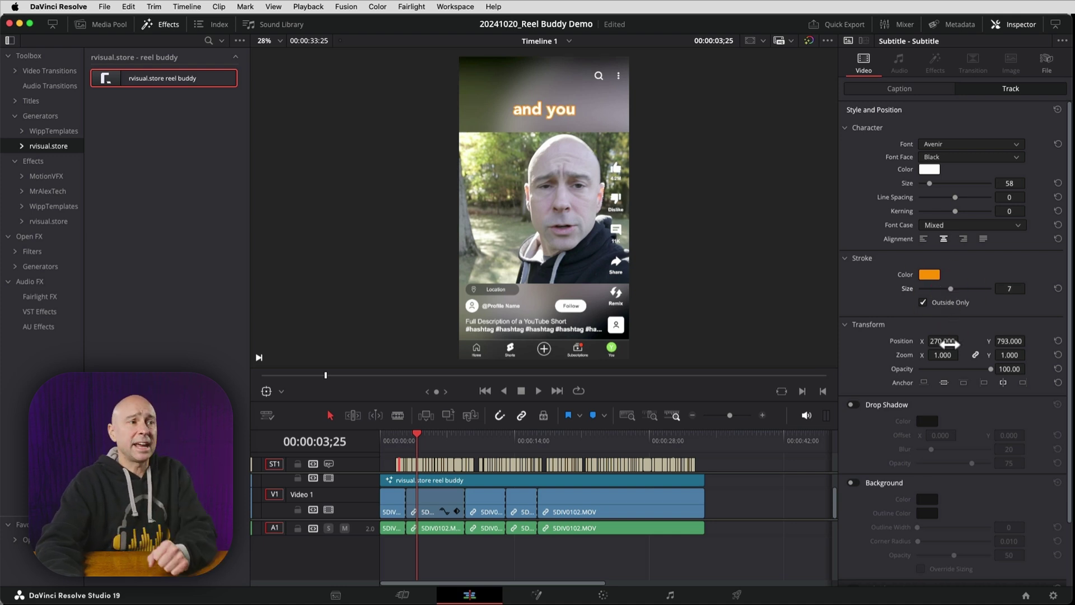
- Enable a drop shadow offset to -12, -9 with blur 20, leaving the background box off
{"action": "left_click", "coordinate": [853, 404]}
{"action": "left_click_drag", "start_coordinate": [946, 435], "coordinate": [987, 432]}
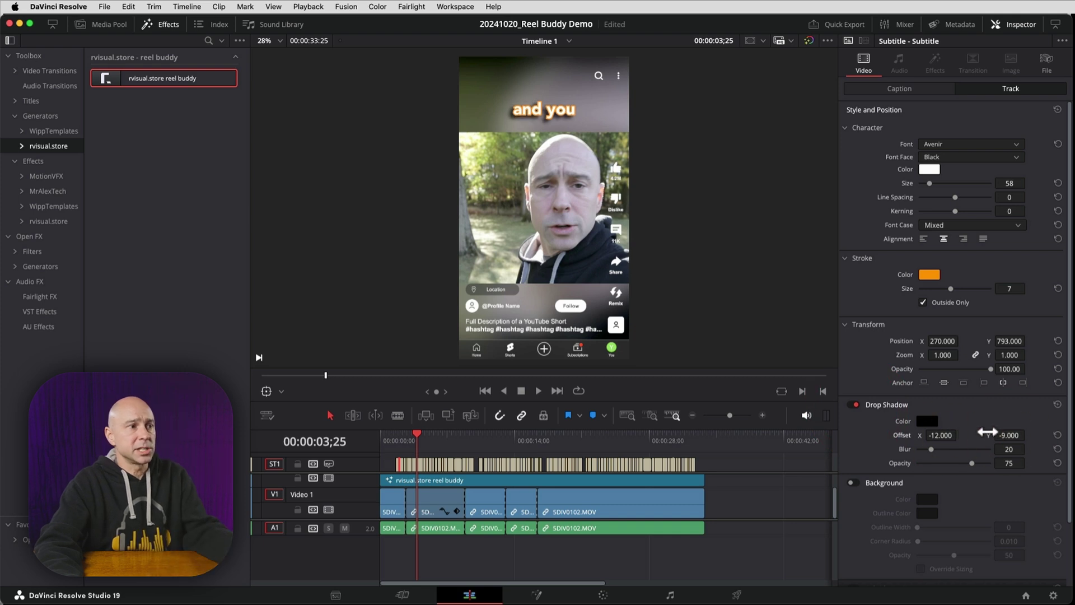
{"action": "left_click", "coordinate": [852, 483]}
{"action": "left_click", "coordinate": [853, 482]}
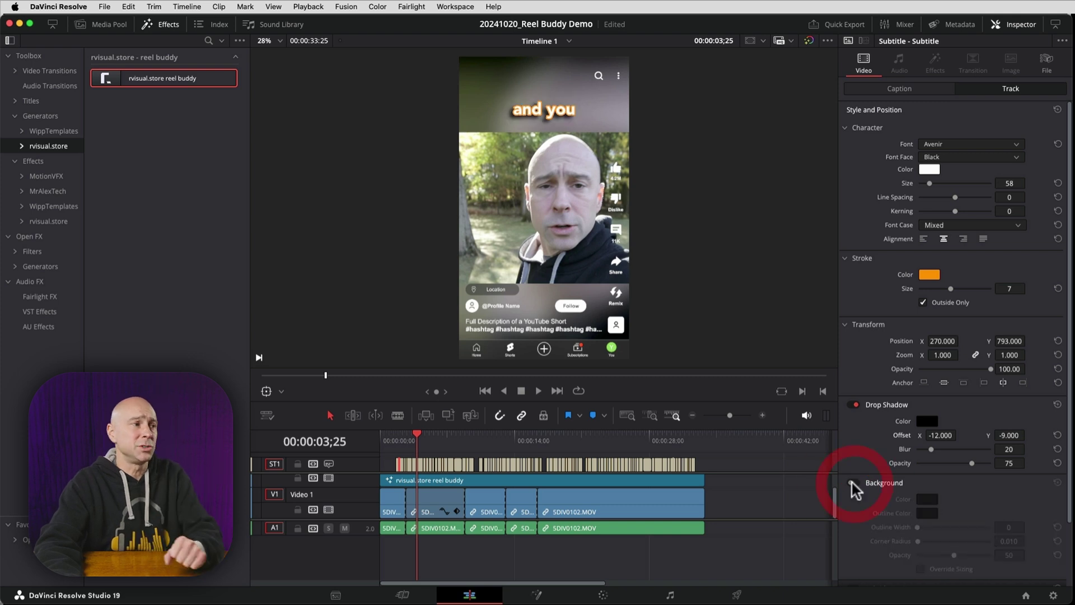
{"action": "left_click", "coordinate": [396, 440]}
{"action": "key", "text": "space"}
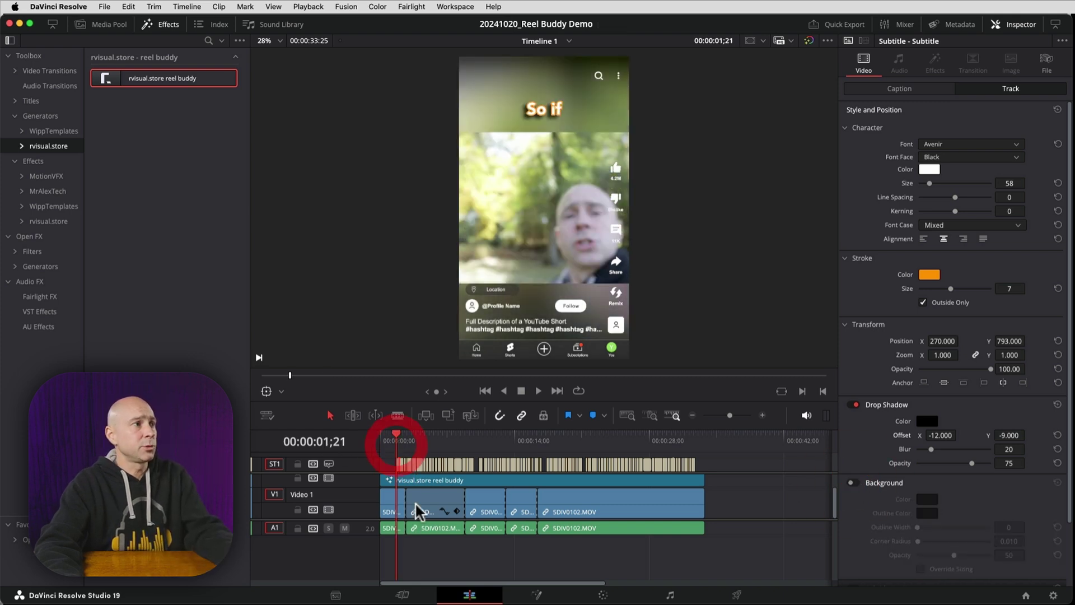